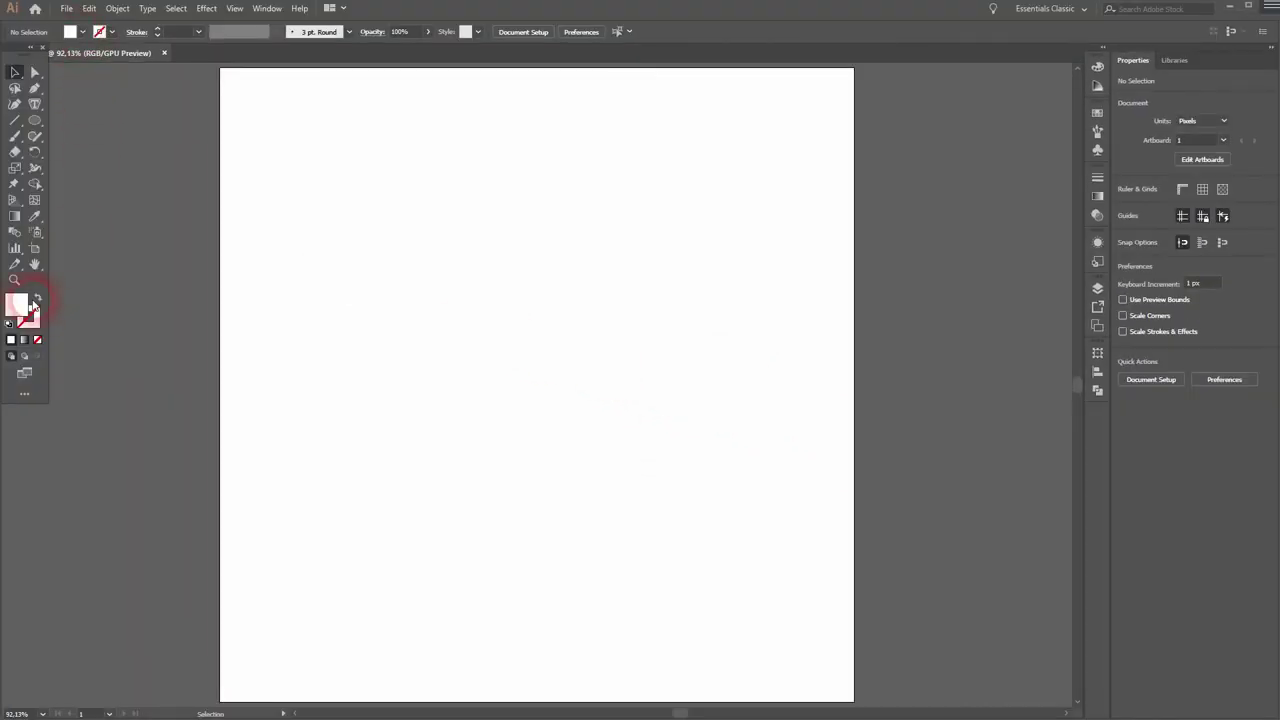
# Set up a no-fill, black 1 pt stroke and bring up the line-drawing tools.
pyautogui.click(112, 33)
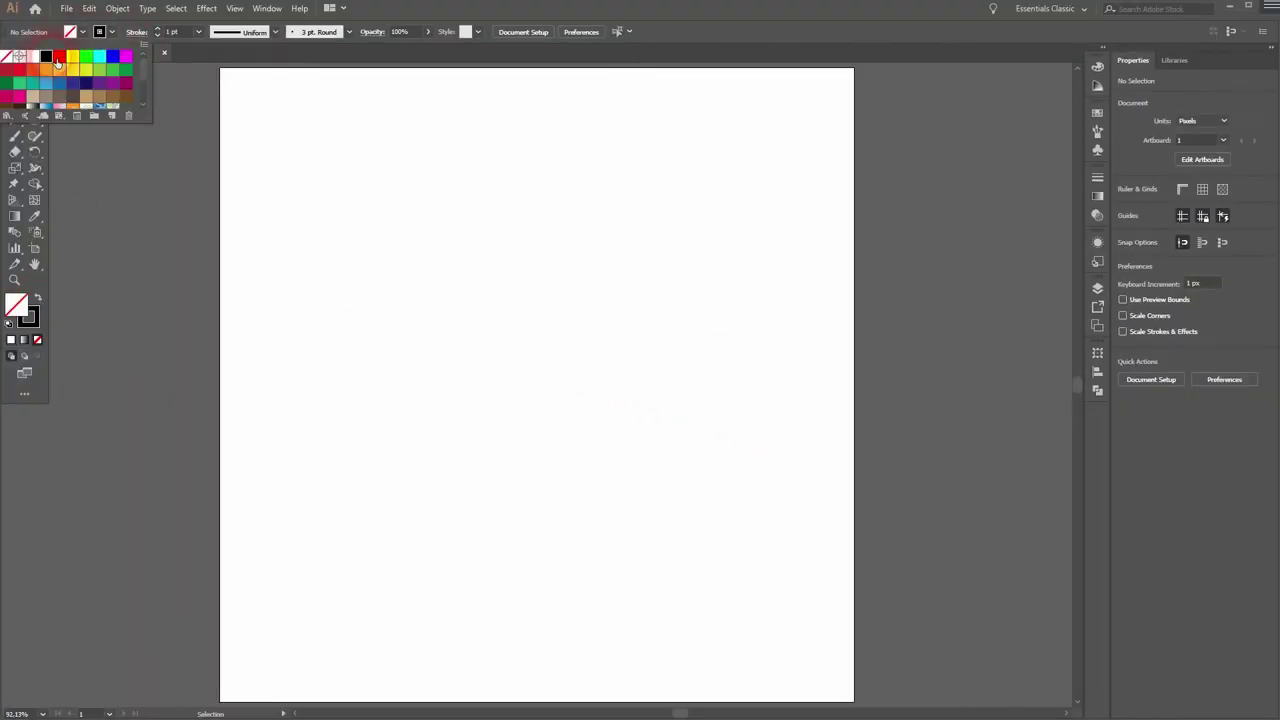
pyautogui.click(383, 202)
pyautogui.click(235, 9)
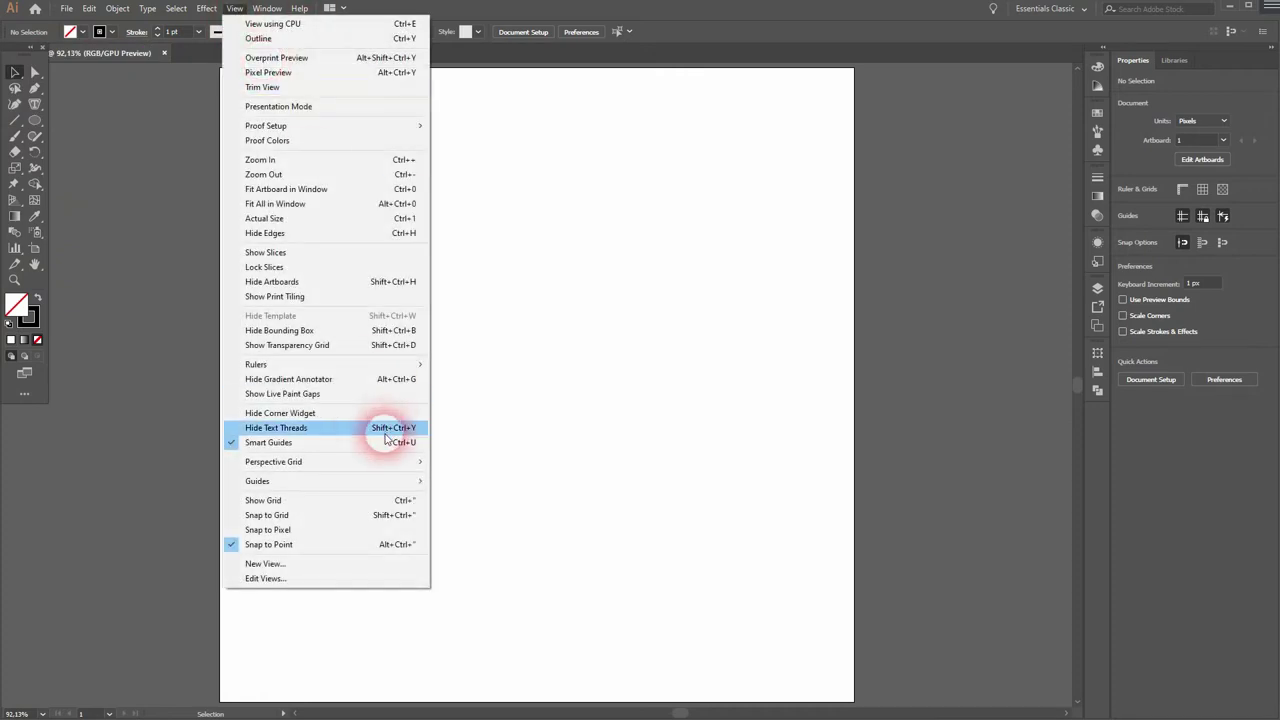
pyautogui.click(585, 452)
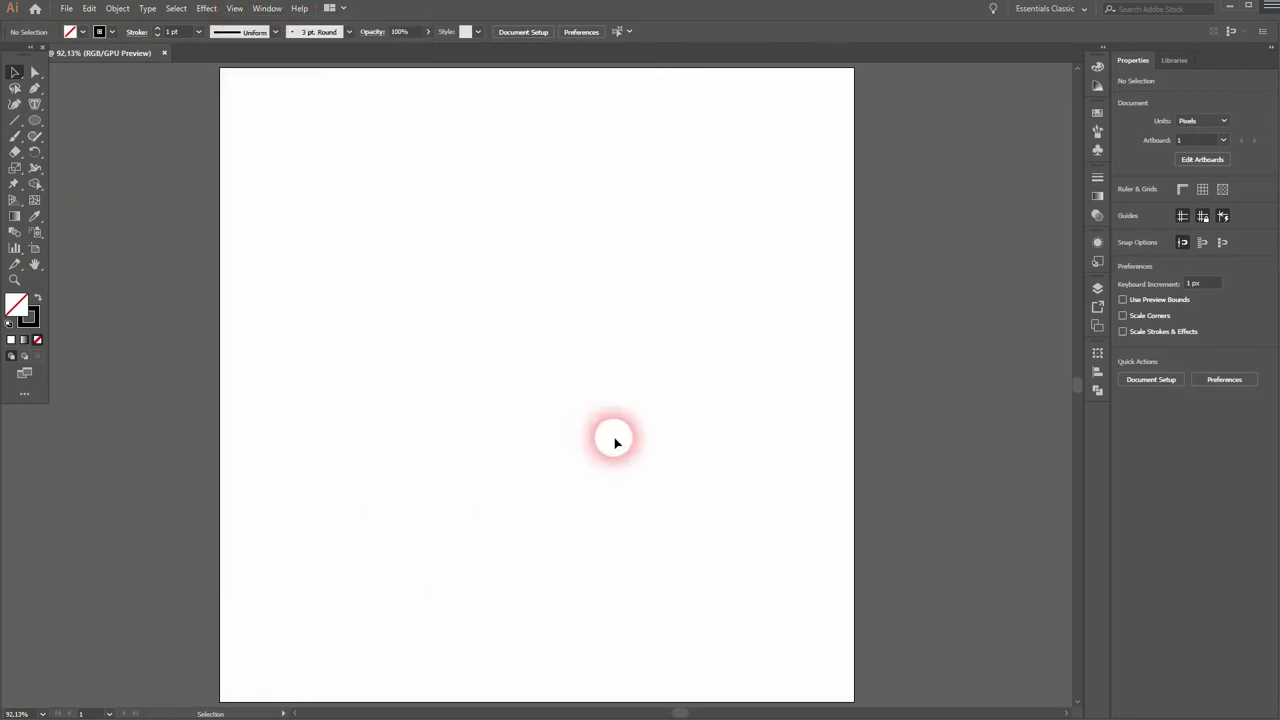
pyautogui.click(13, 123)
# Draw a horizontal straight line across the artboard and zoom in on it.
pyautogui.click(81, 123)
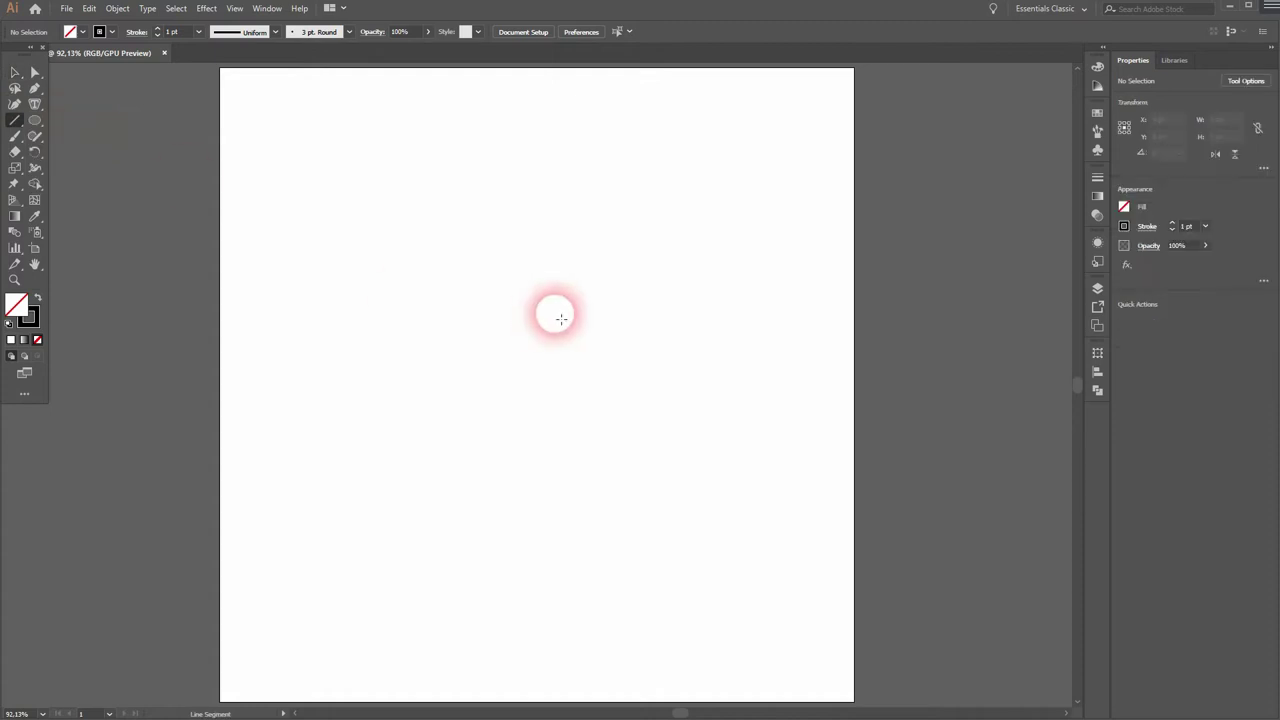
pyautogui.moveTo(449, 378); pyautogui.dragTo(686, 384)
pyautogui.scroll(2, 568, 378)
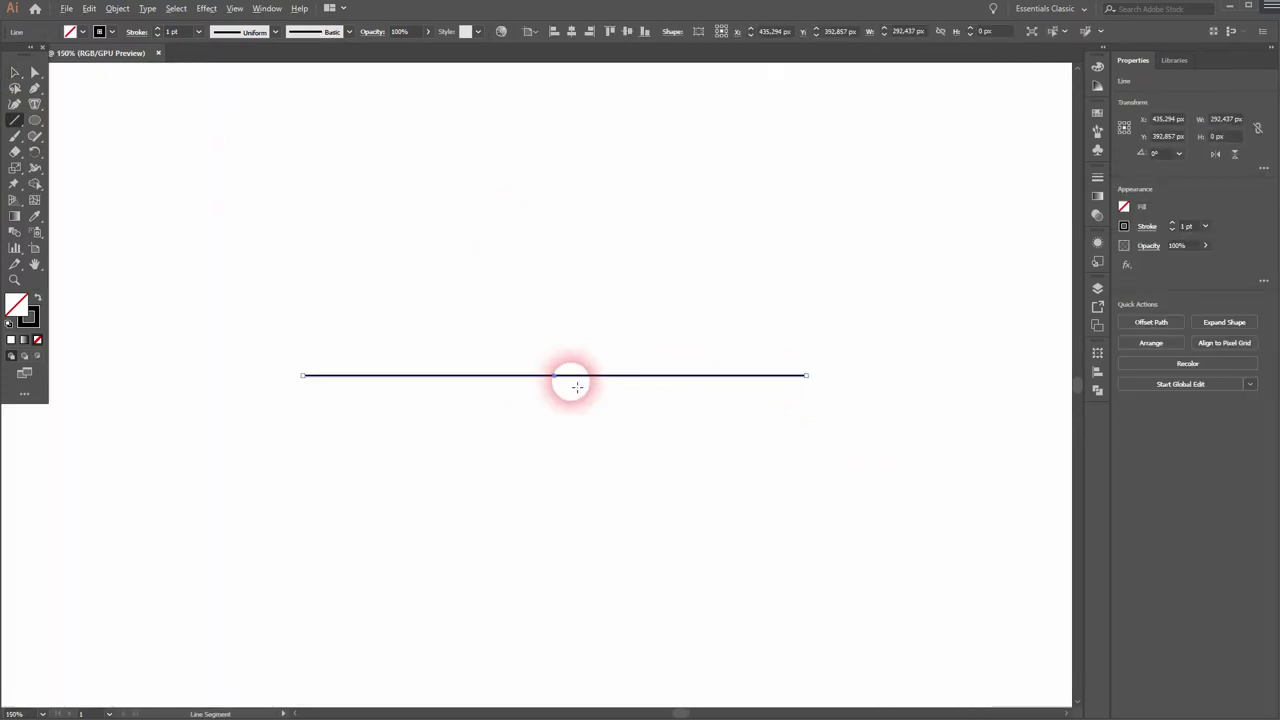
pyautogui.scroll(2, 577, 387)
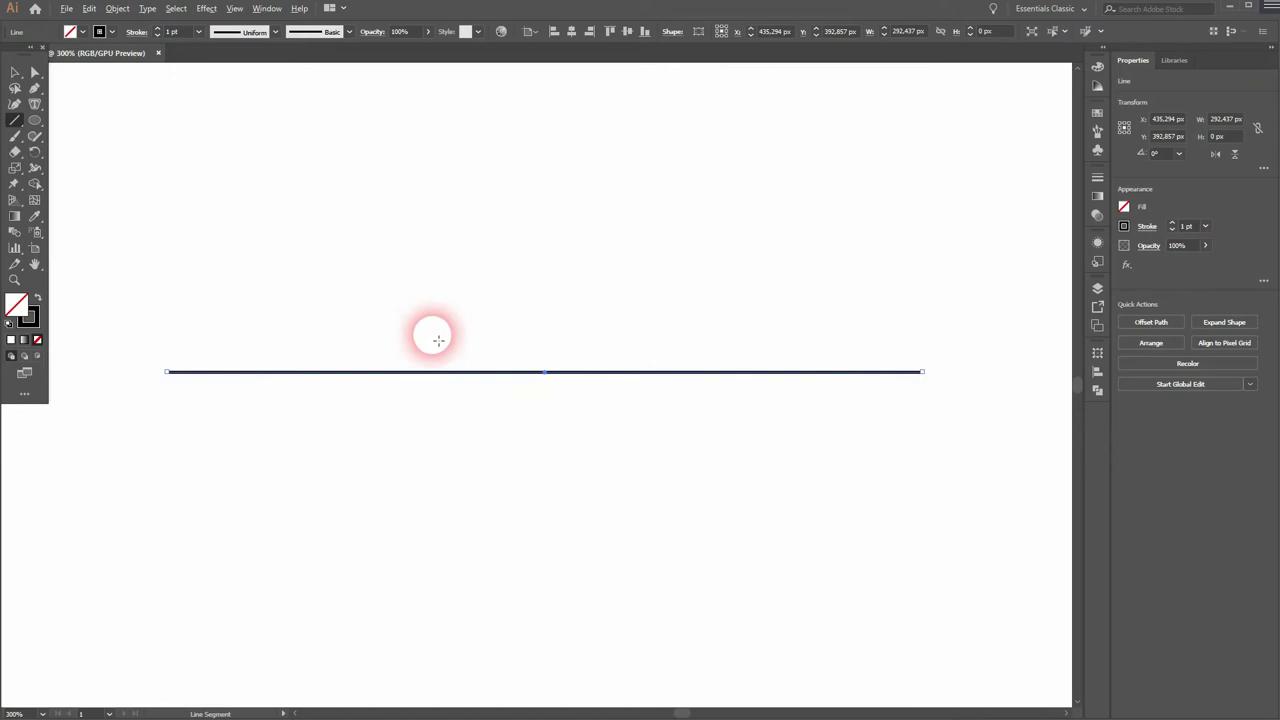
# Use the Width tool to give the line a spindle profile, 4.931 pt at its middle.
pyautogui.click(39, 173)
pyautogui.click(75, 170)
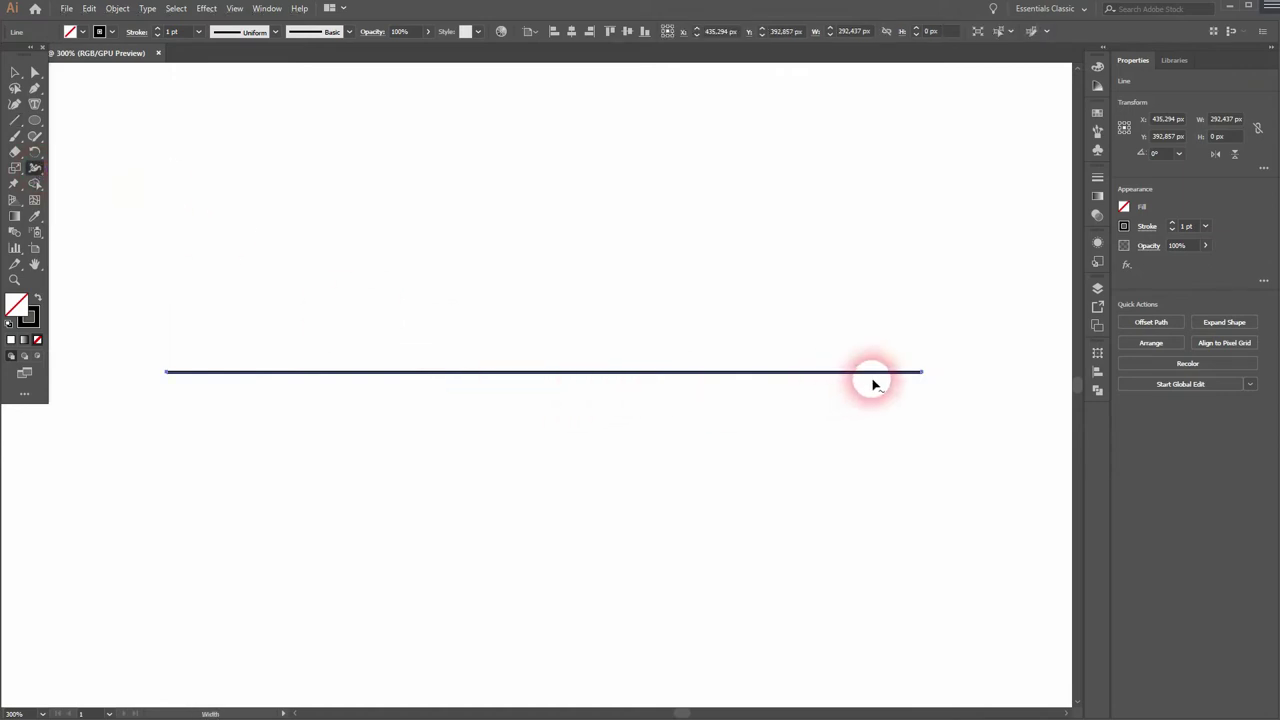
pyautogui.moveTo(860, 375)
pyautogui.mouseDown()
pyautogui.moveTo(860, 351)
pyautogui.moveTo(857, 369)
pyautogui.mouseUp()
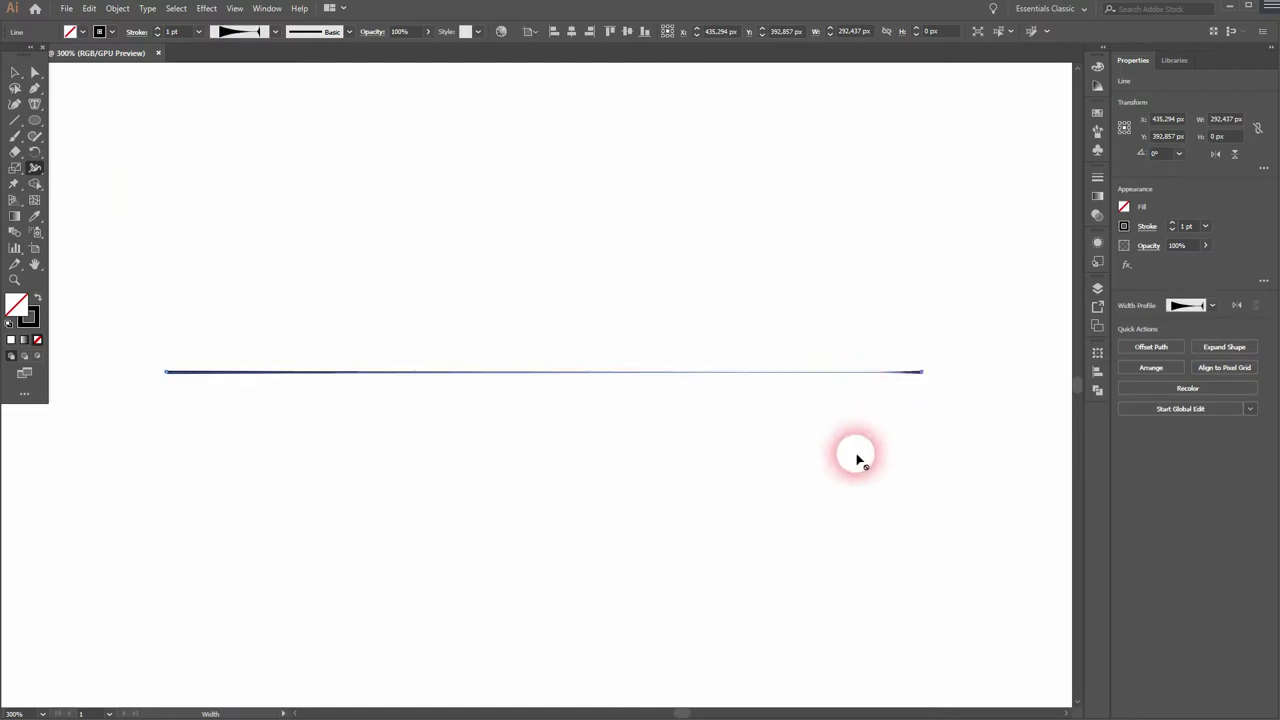
pyautogui.hotkey('ctrl', 'z')
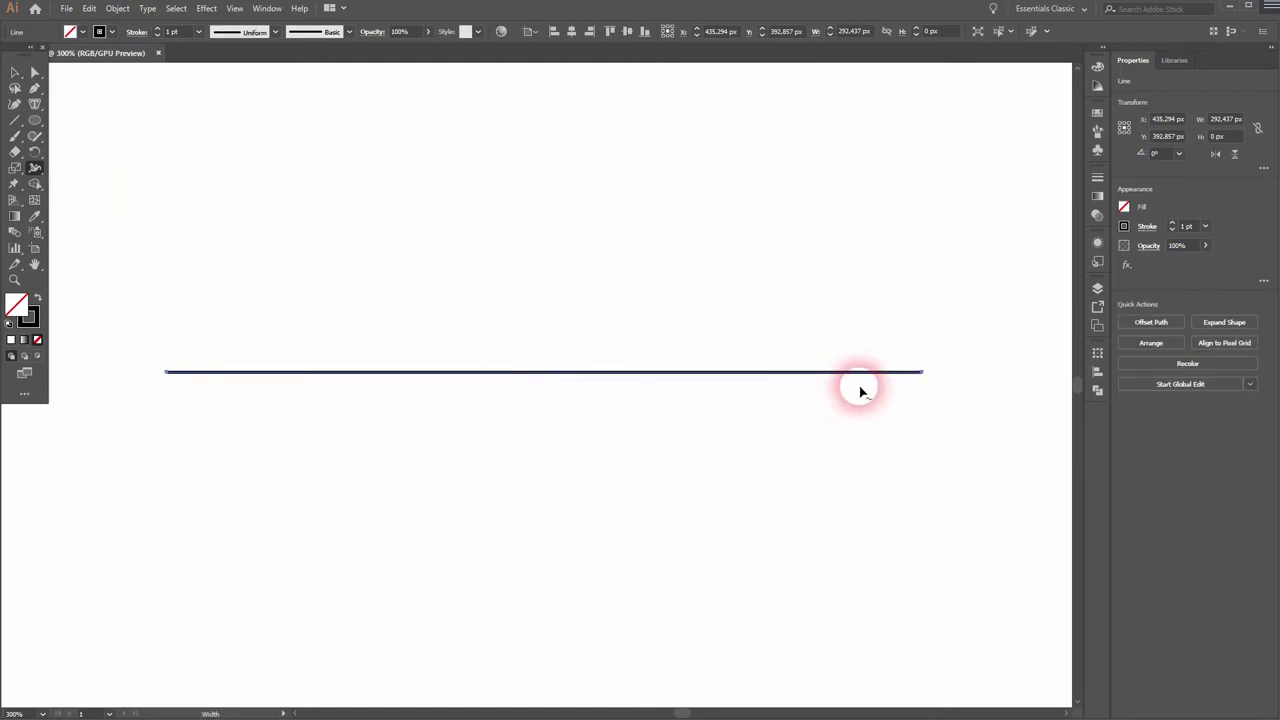
pyautogui.moveTo(854, 373)
pyautogui.mouseDown()
pyautogui.moveTo(857, 409)
pyautogui.moveTo(851, 380)
pyautogui.mouseUp()
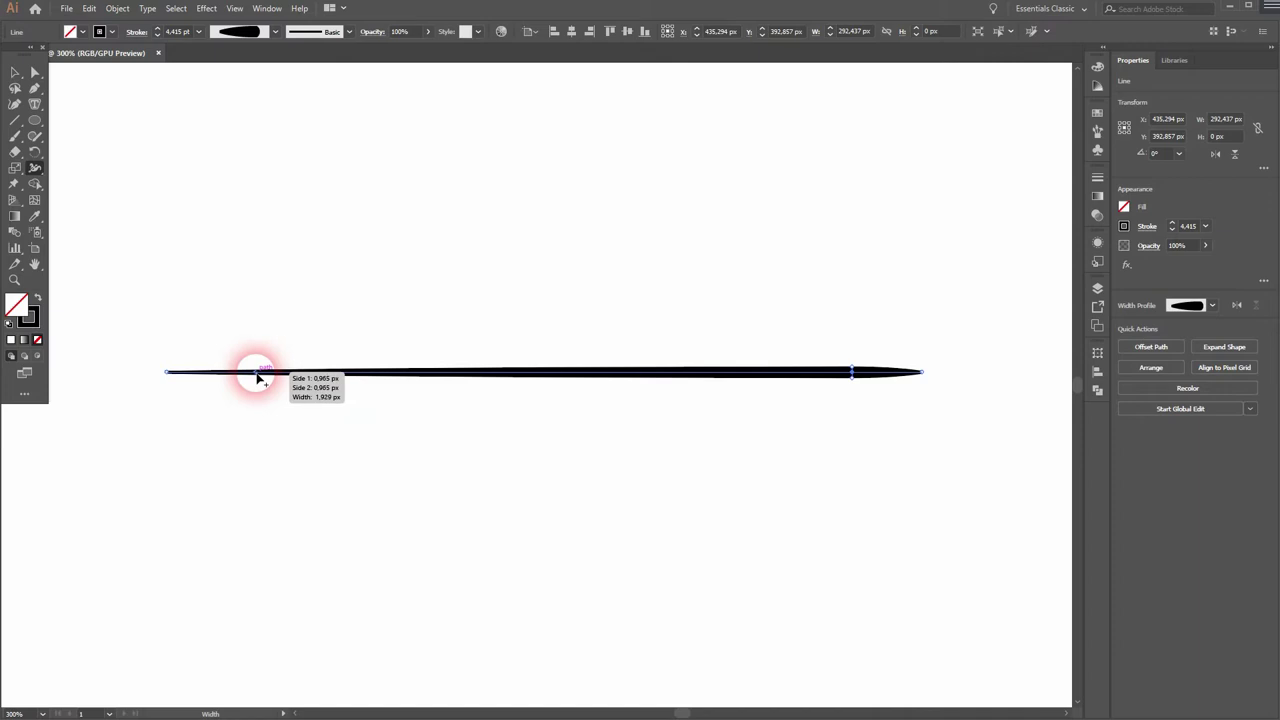
pyautogui.moveTo(257, 379); pyautogui.dragTo(258, 379)
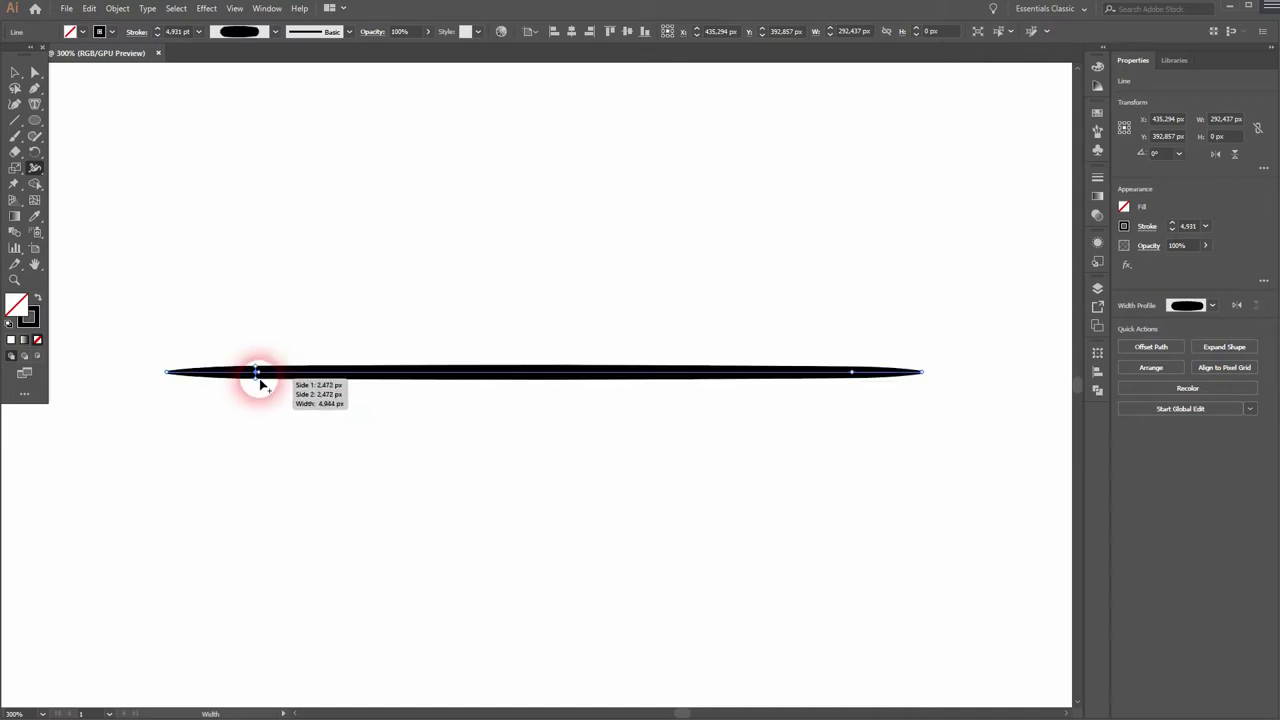
pyautogui.press('v')
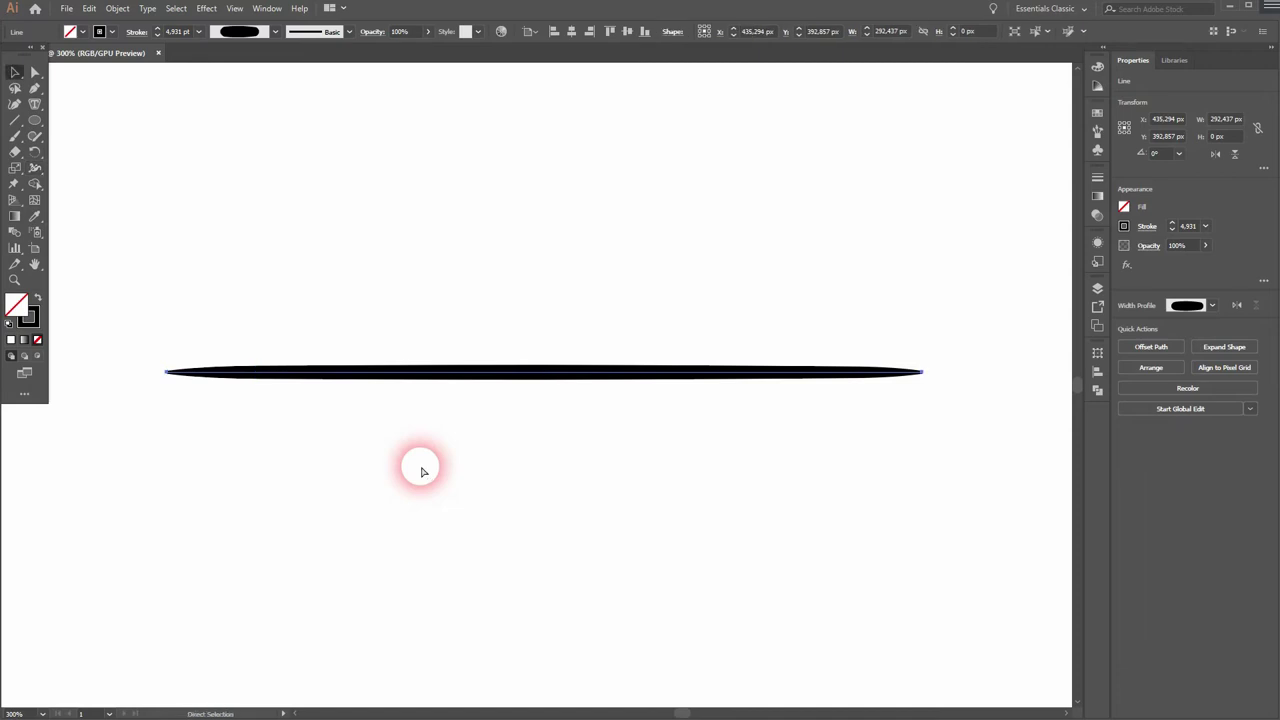
pyautogui.hotkey('ctrl', '0')
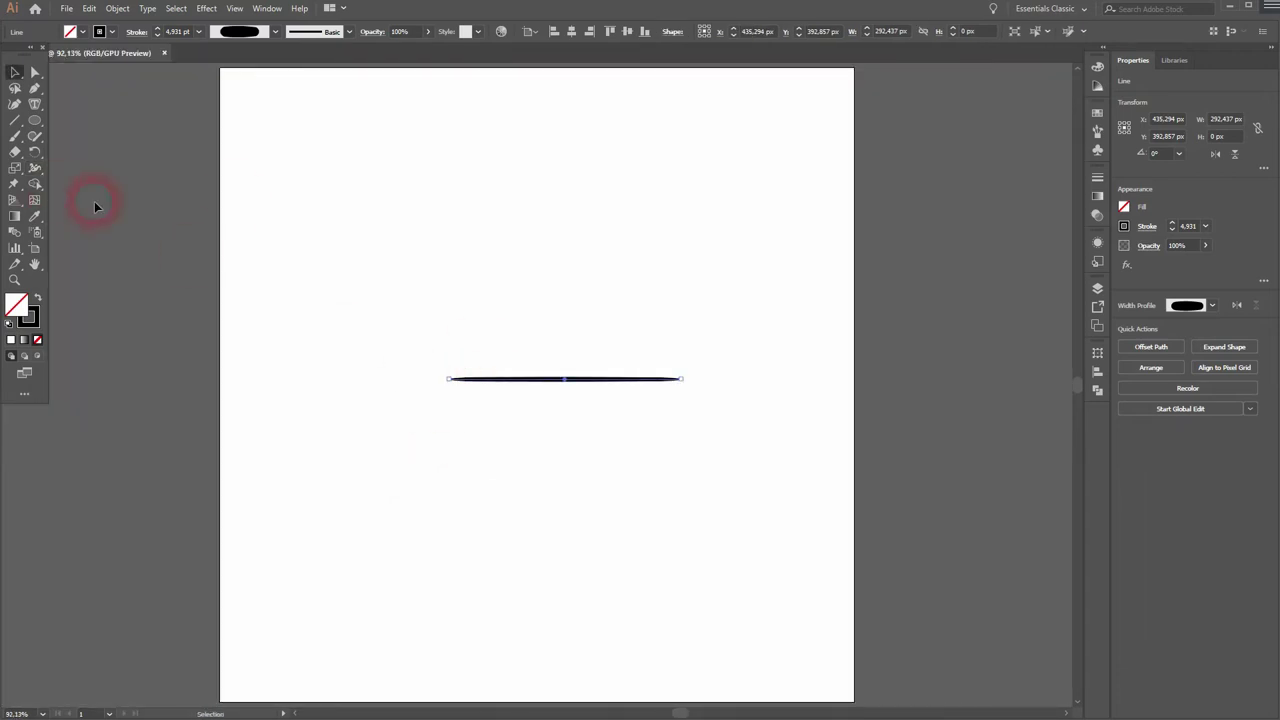
# Center the line vertically, then add a shortened diagonal copy rotated through its centre.
pyautogui.click(622, 39)
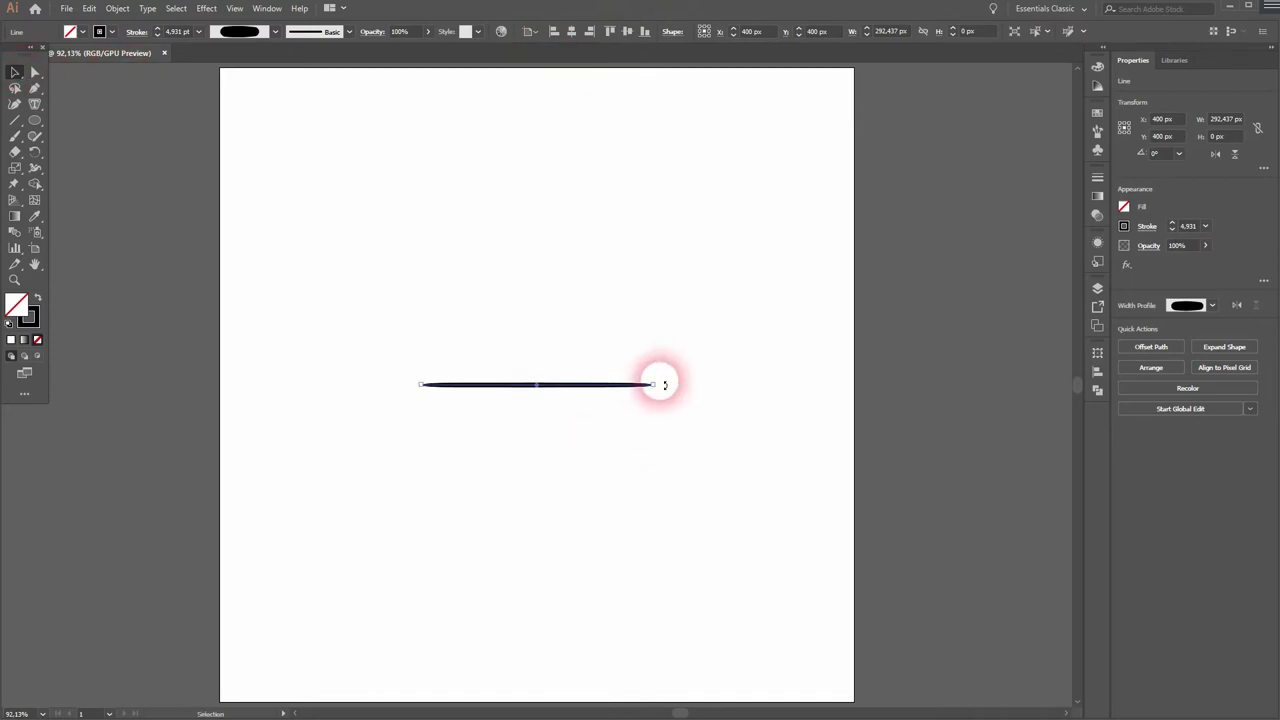
pyautogui.moveTo(665, 384); pyautogui.dragTo(596, 290)
pyautogui.scroll(2, 553, 353)
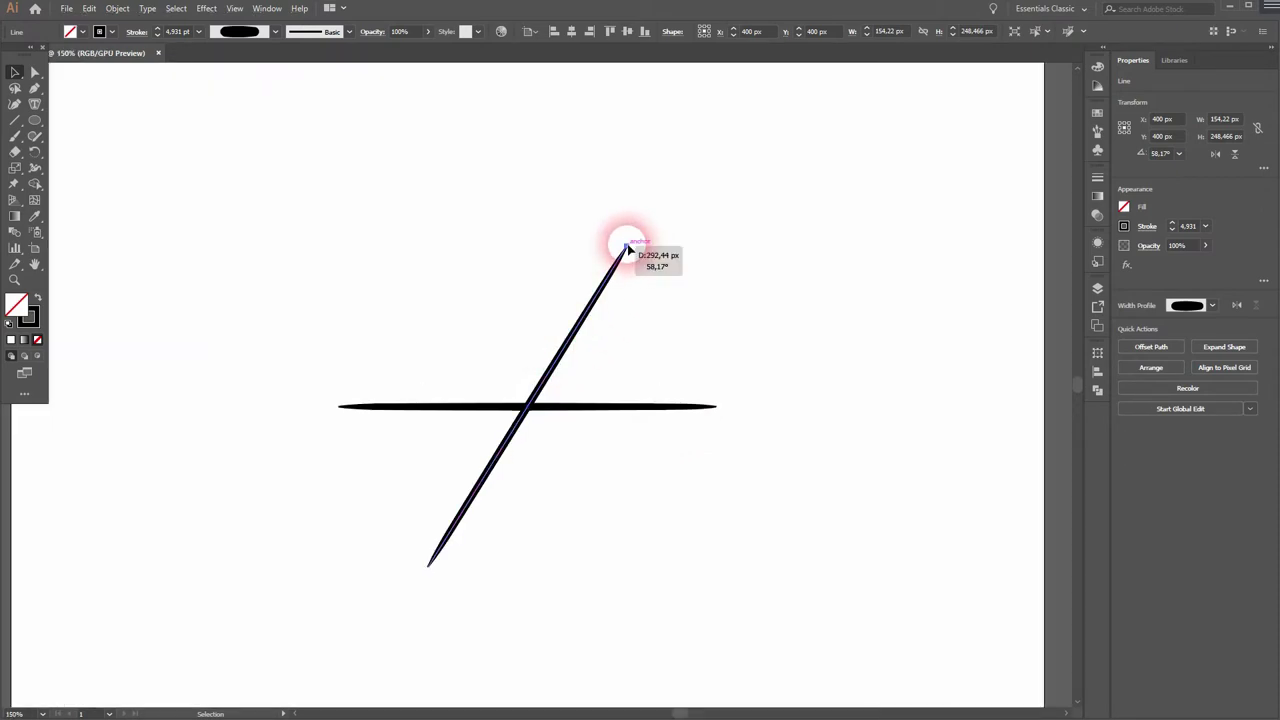
pyautogui.moveTo(627, 247); pyautogui.dragTo(615, 253)
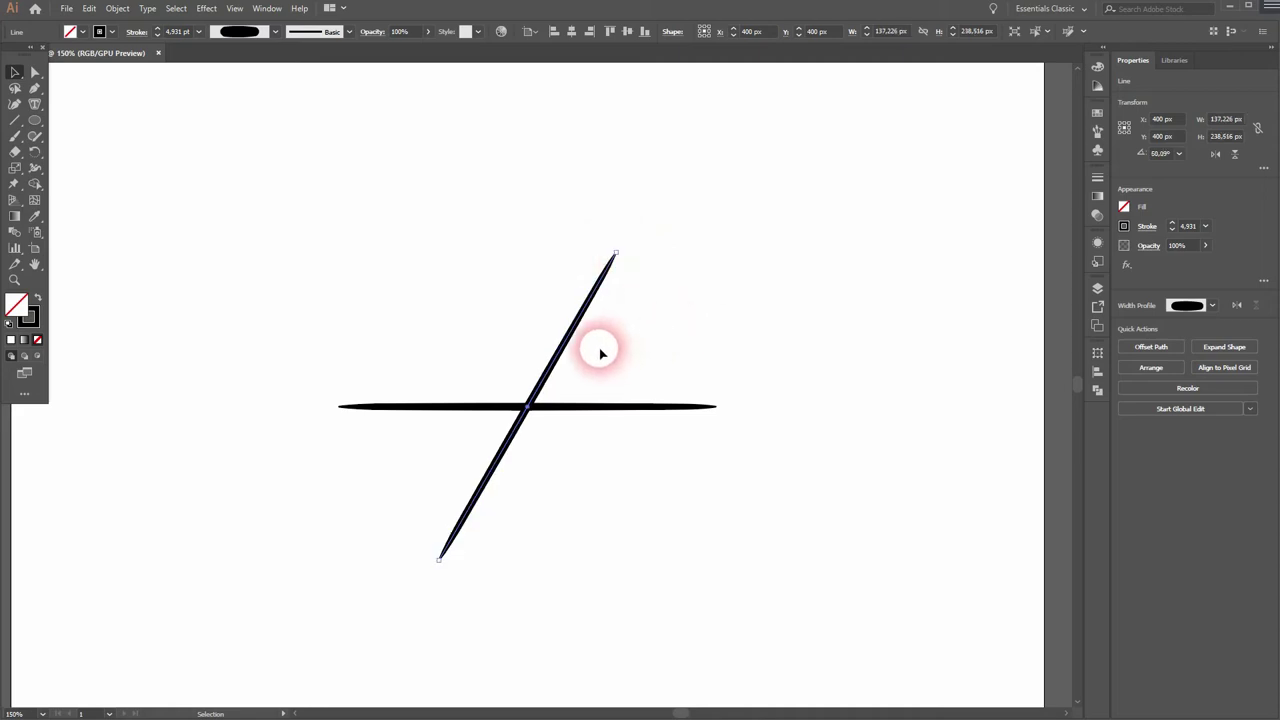
# Add rotated copies as a near-vertical ray and a lengthened lower-right ray.
pyautogui.moveTo(617, 251); pyautogui.dragTo(414, 323)
pyautogui.click(513, 298)
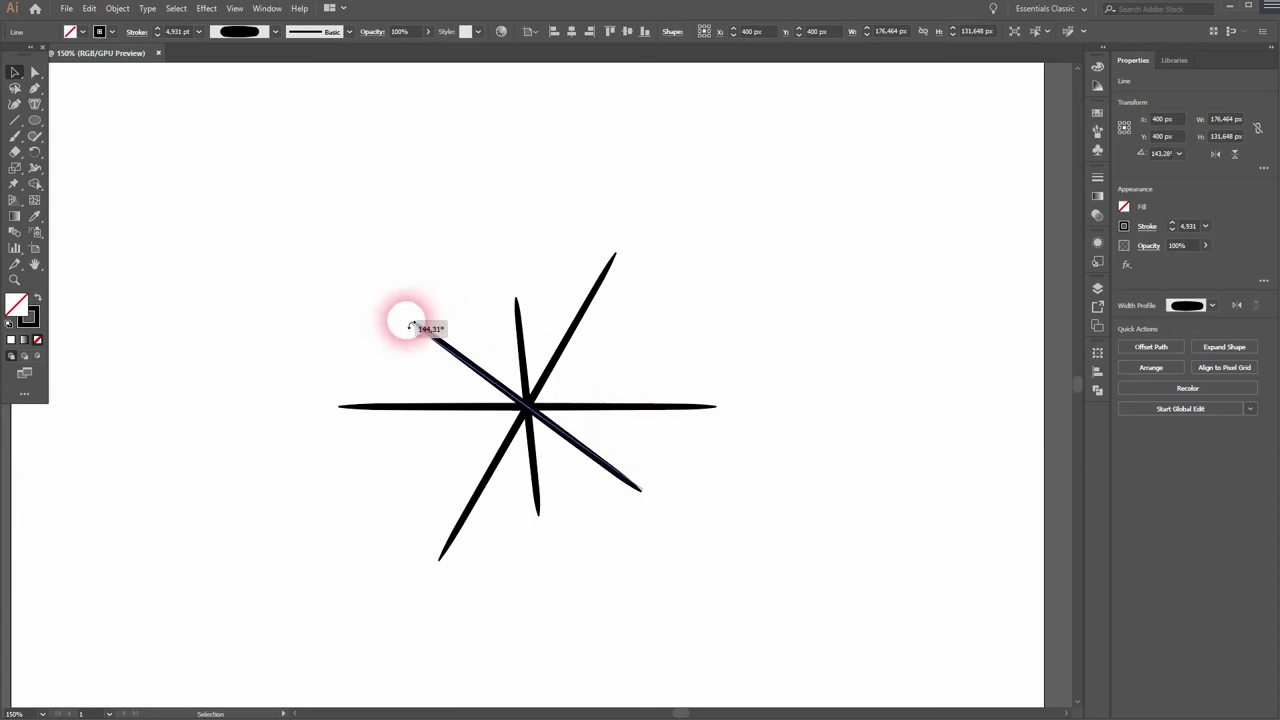
pyautogui.moveTo(410, 325); pyautogui.dragTo(380, 369)
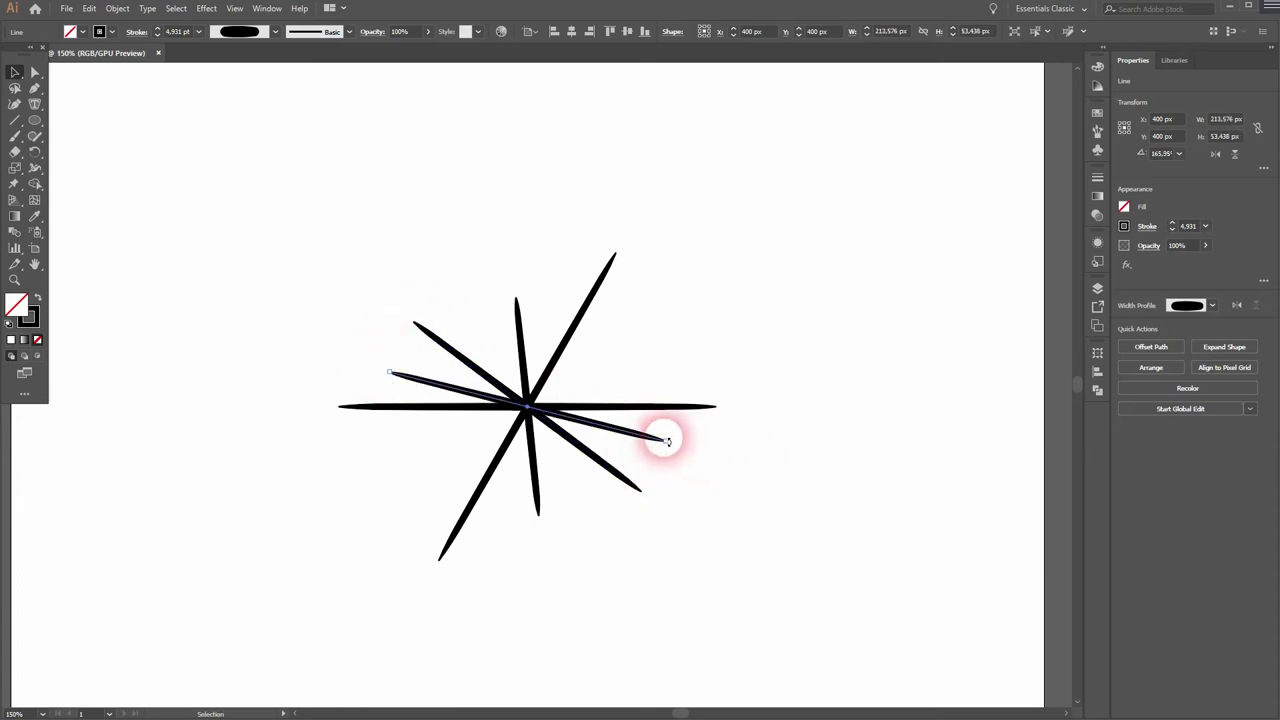
pyautogui.moveTo(667, 444); pyautogui.dragTo(672, 452)
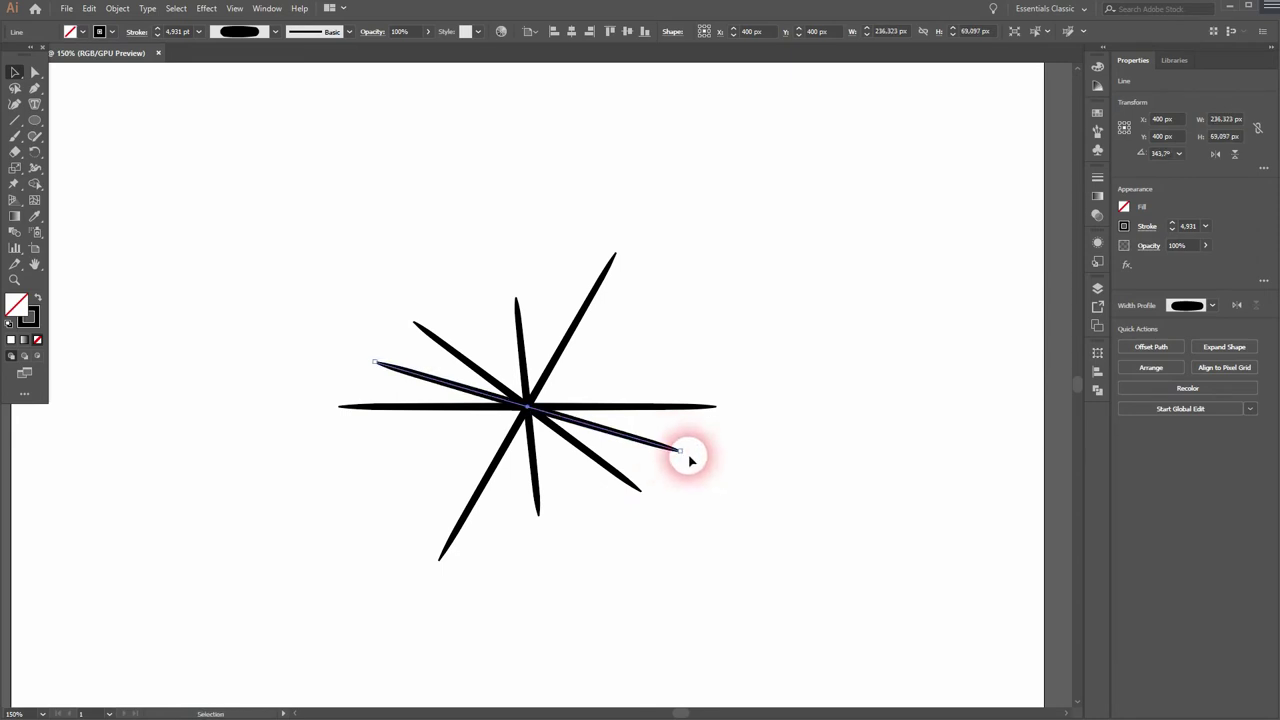
pyautogui.click(688, 457)
pyautogui.click(682, 453)
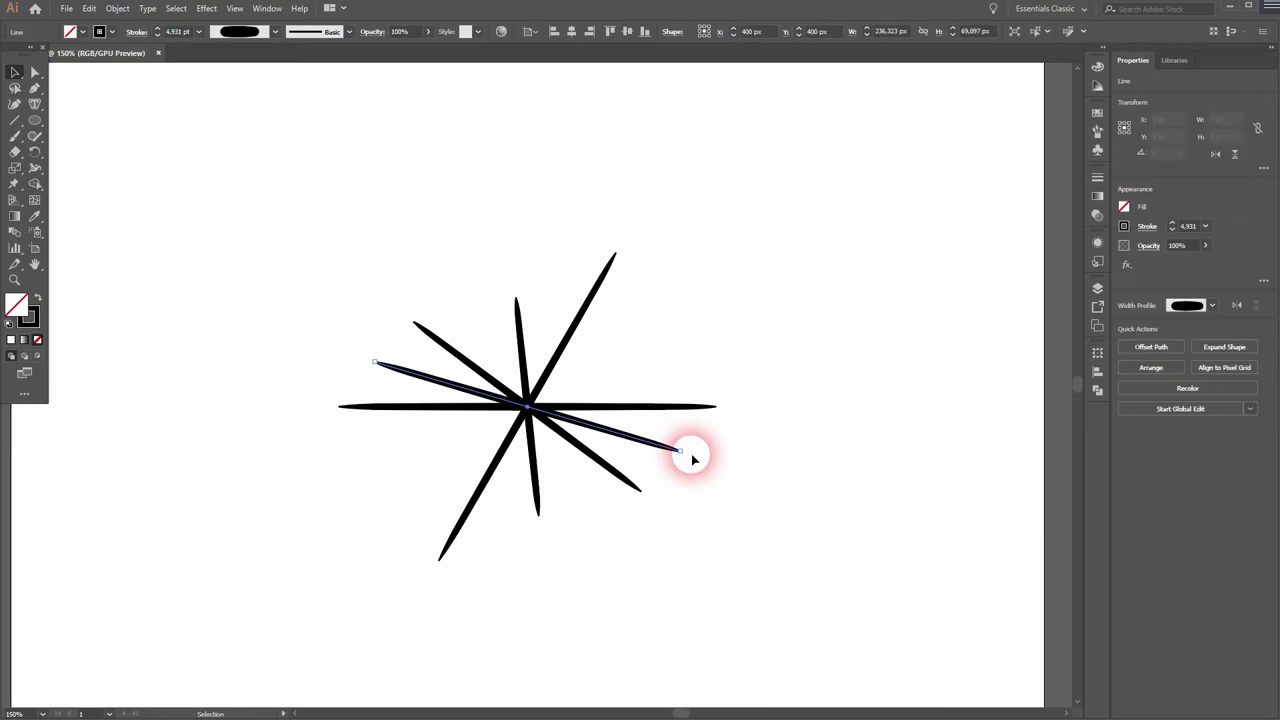
# Add more rotated ray copies, including a near-vertical spoke and one at 120°.
pyautogui.moveTo(688, 457); pyautogui.dragTo(625, 341)
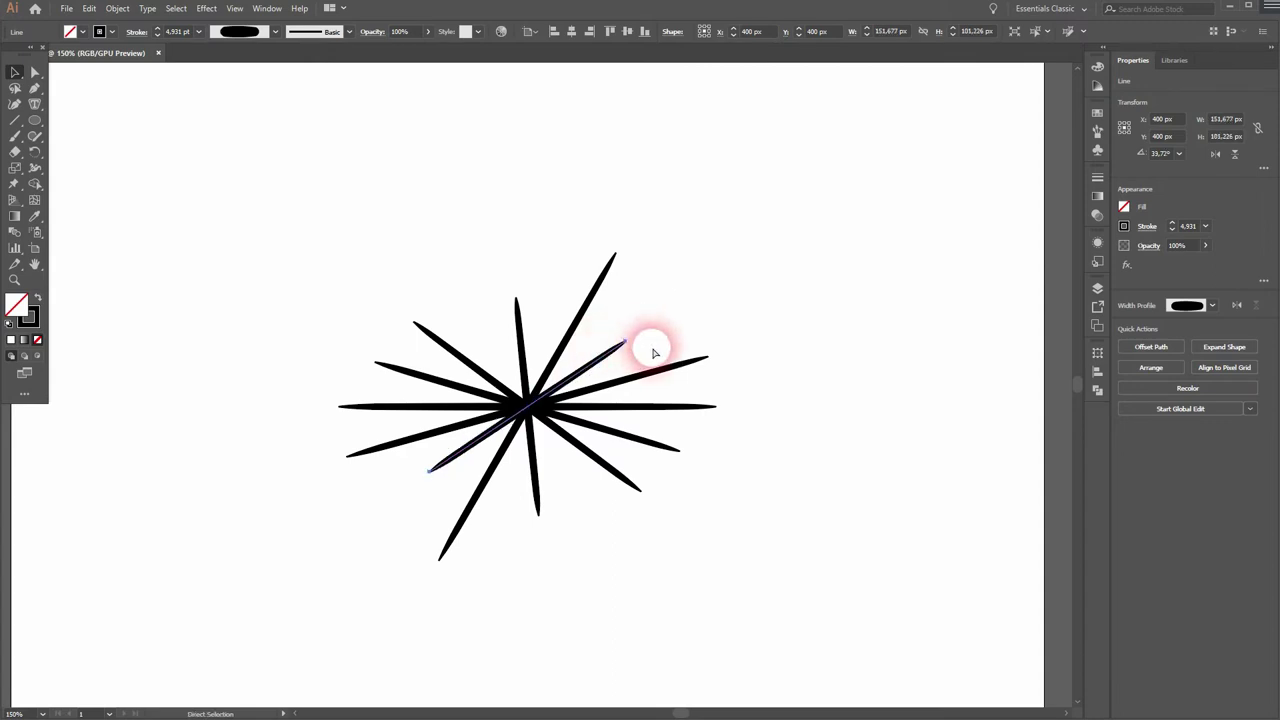
pyautogui.press('v')
pyautogui.moveTo(636, 343)
pyautogui.mouseDown()
pyautogui.moveTo(531, 277)
pyautogui.moveTo(474, 266)
pyautogui.moveTo(534, 277)
pyautogui.moveTo(537, 289)
pyautogui.moveTo(526, 266)
pyautogui.moveTo(537, 260)
pyautogui.mouseUp()
pyautogui.click(657, 537)
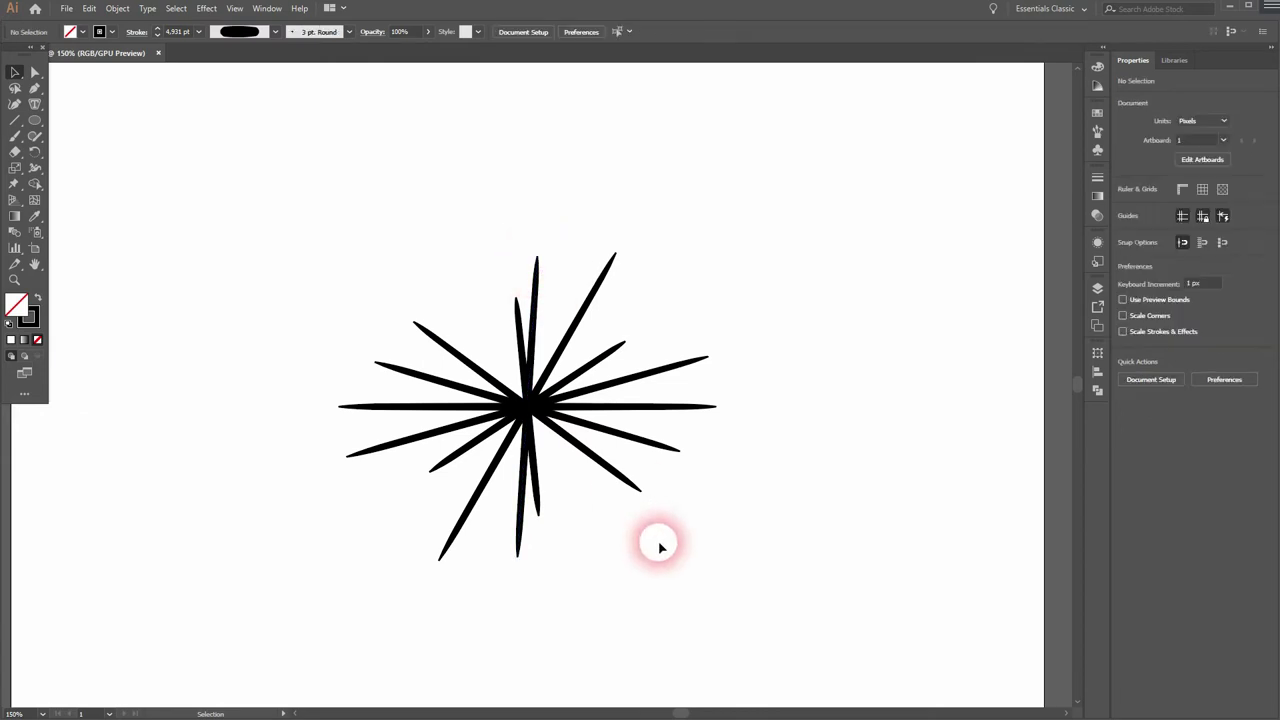
pyautogui.click(598, 359)
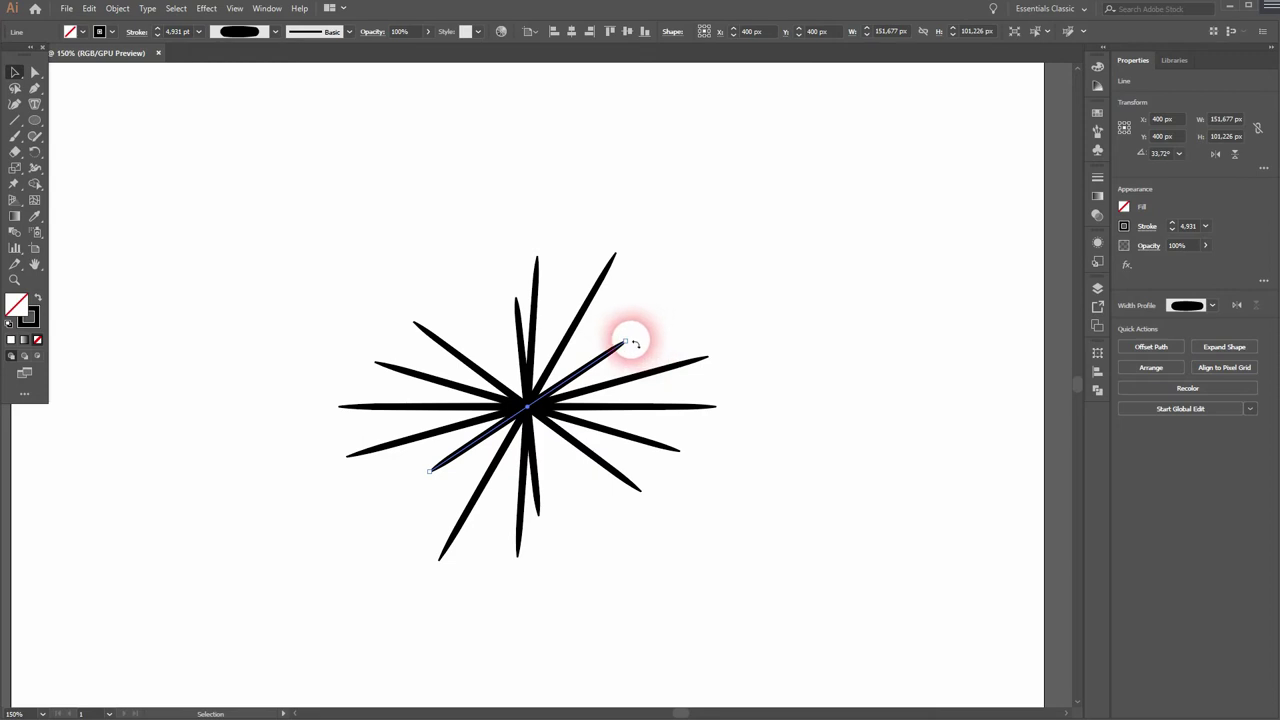
pyautogui.moveTo(631, 337); pyautogui.dragTo(484, 337)
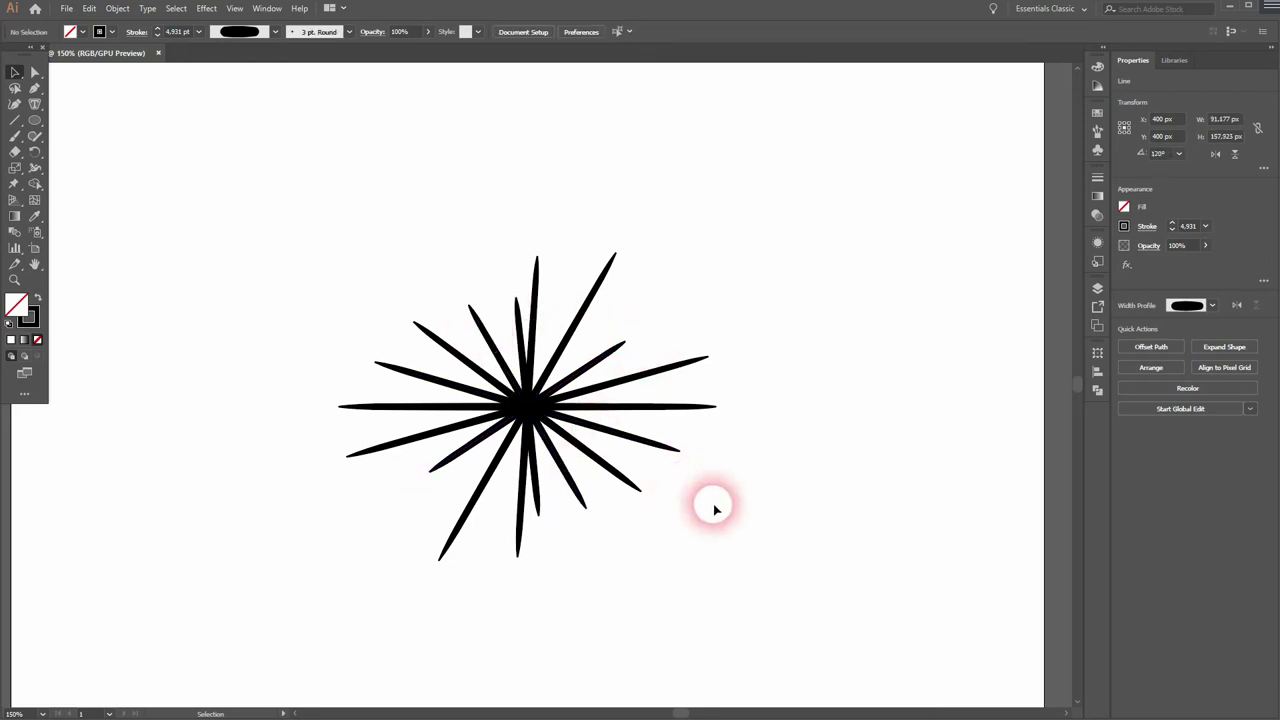
pyautogui.click(715, 507)
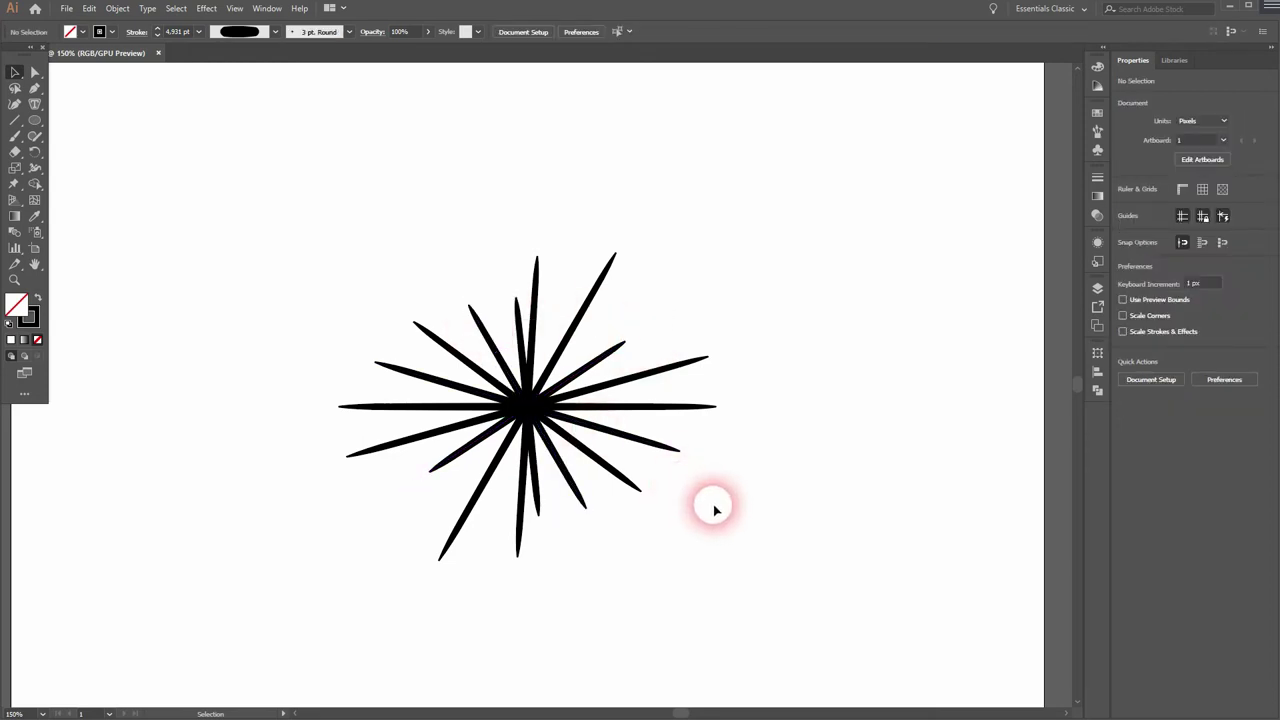
# Draw a white-filled circle about 99.7 px across over the starburst's centre.
pyautogui.click(38, 121)
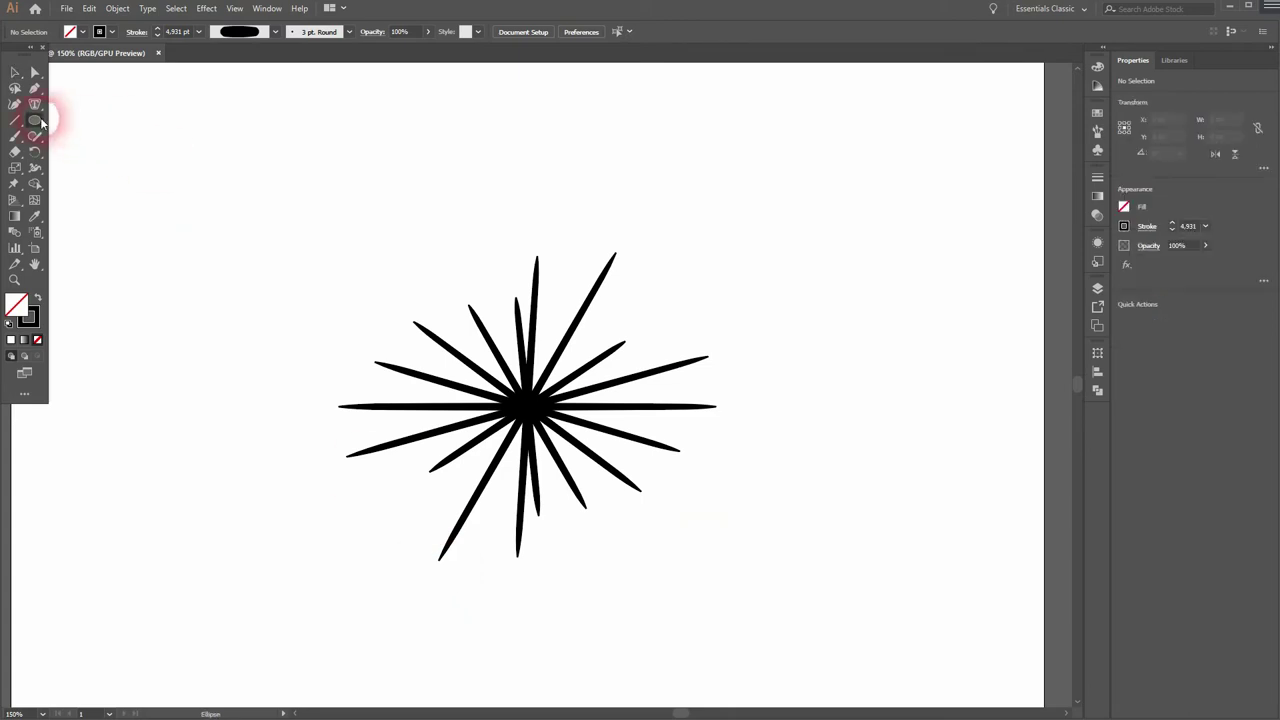
pyautogui.click(40, 297)
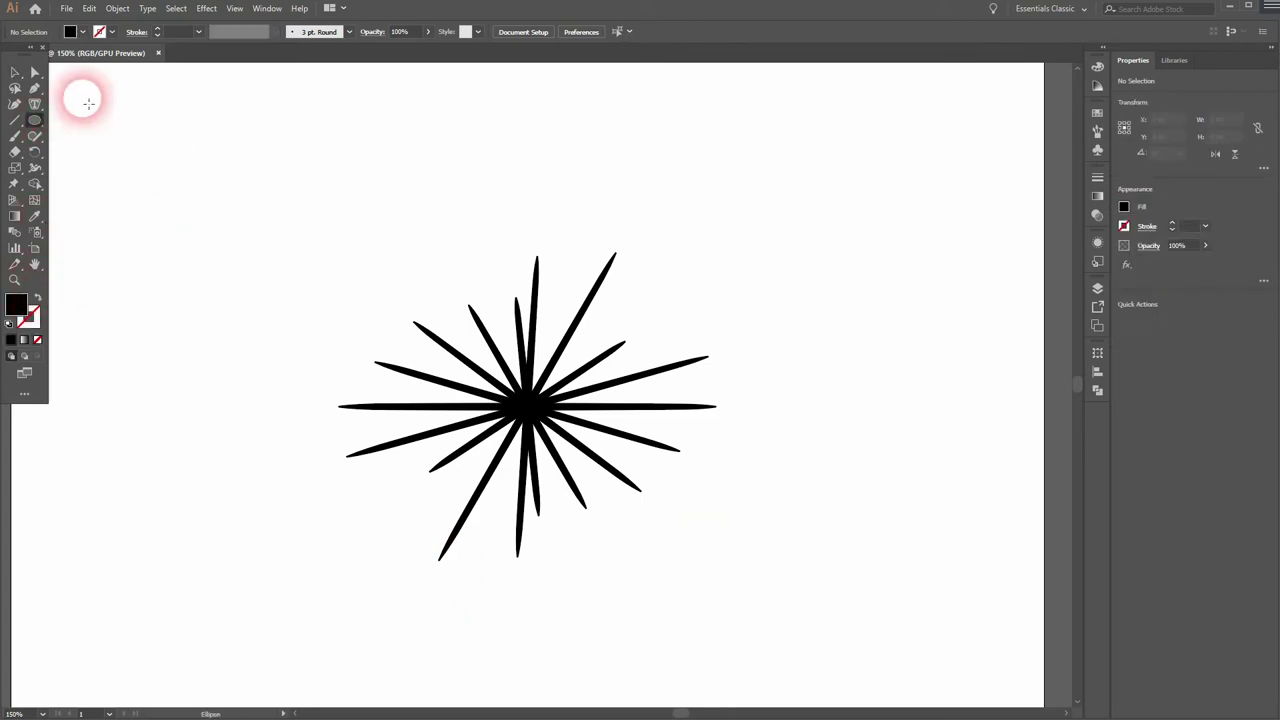
pyautogui.click(82, 32)
pyautogui.click(17, 56)
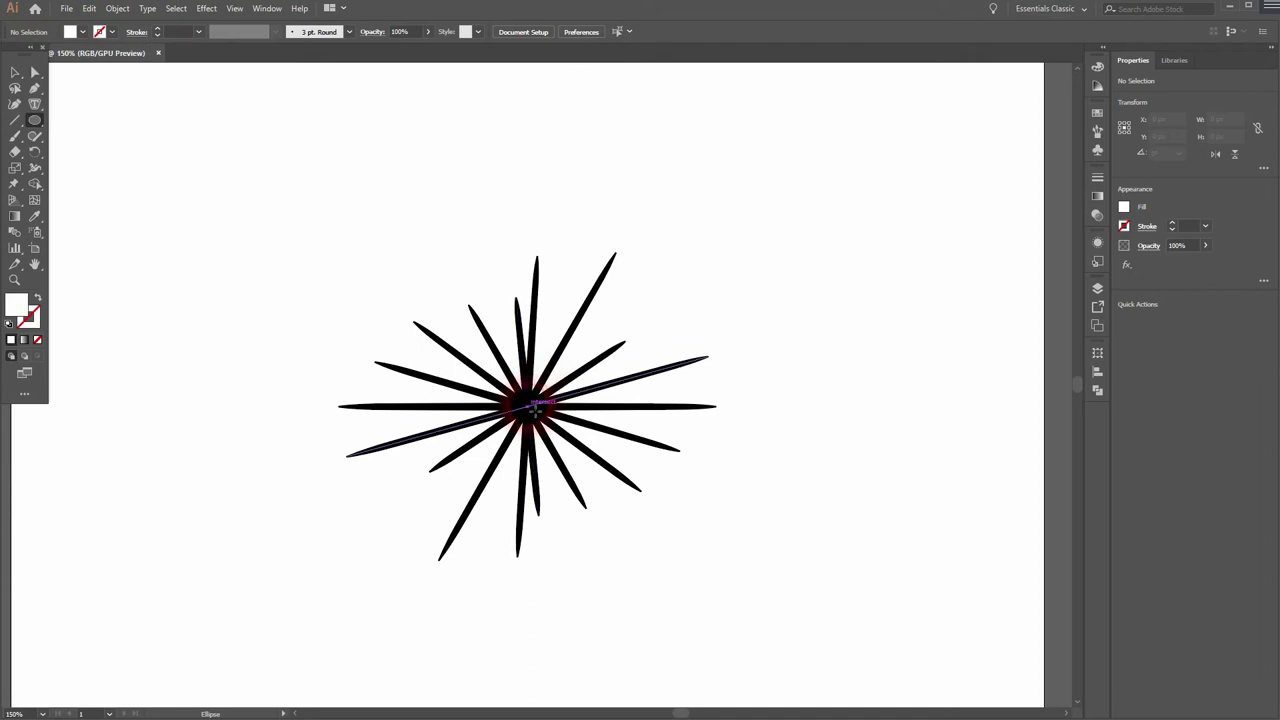
pyautogui.moveTo(535, 408)
pyautogui.mouseDown()
pyautogui.moveTo(614, 404)
pyautogui.moveTo(593, 465)
pyautogui.mouseUp()
pyautogui.click(556, 31)
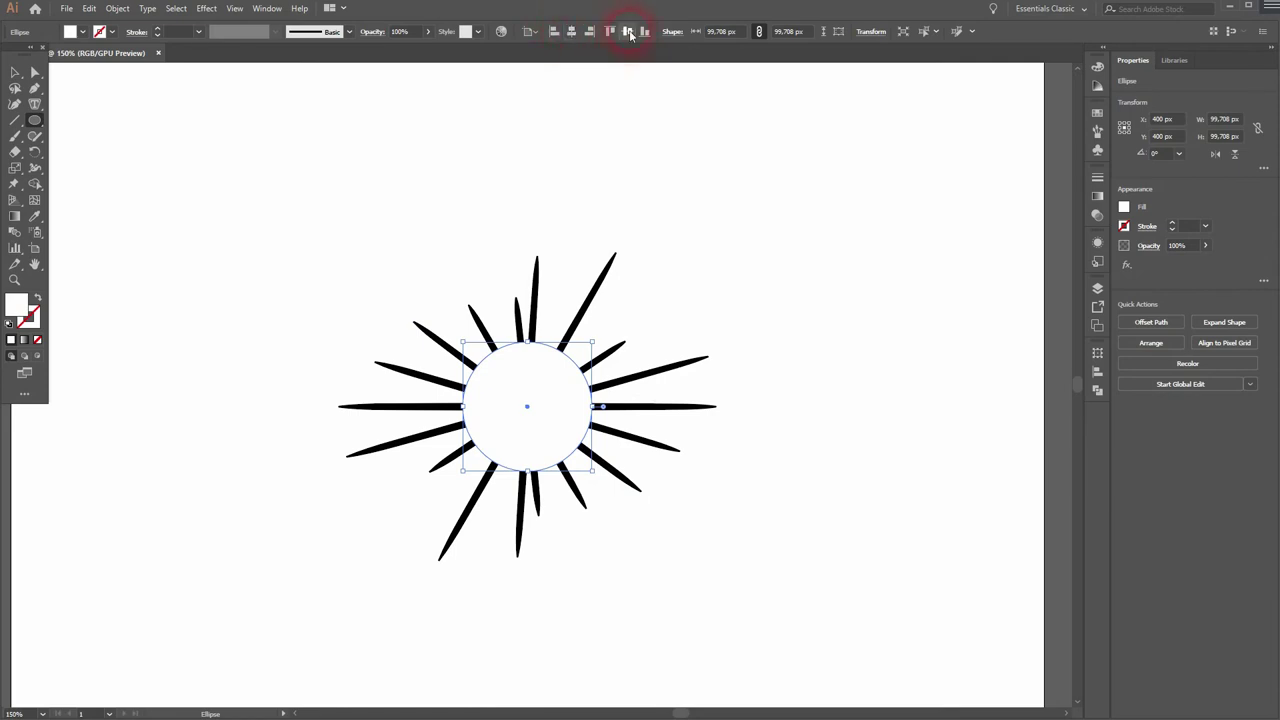
pyautogui.press('v')
pyautogui.click(701, 497)
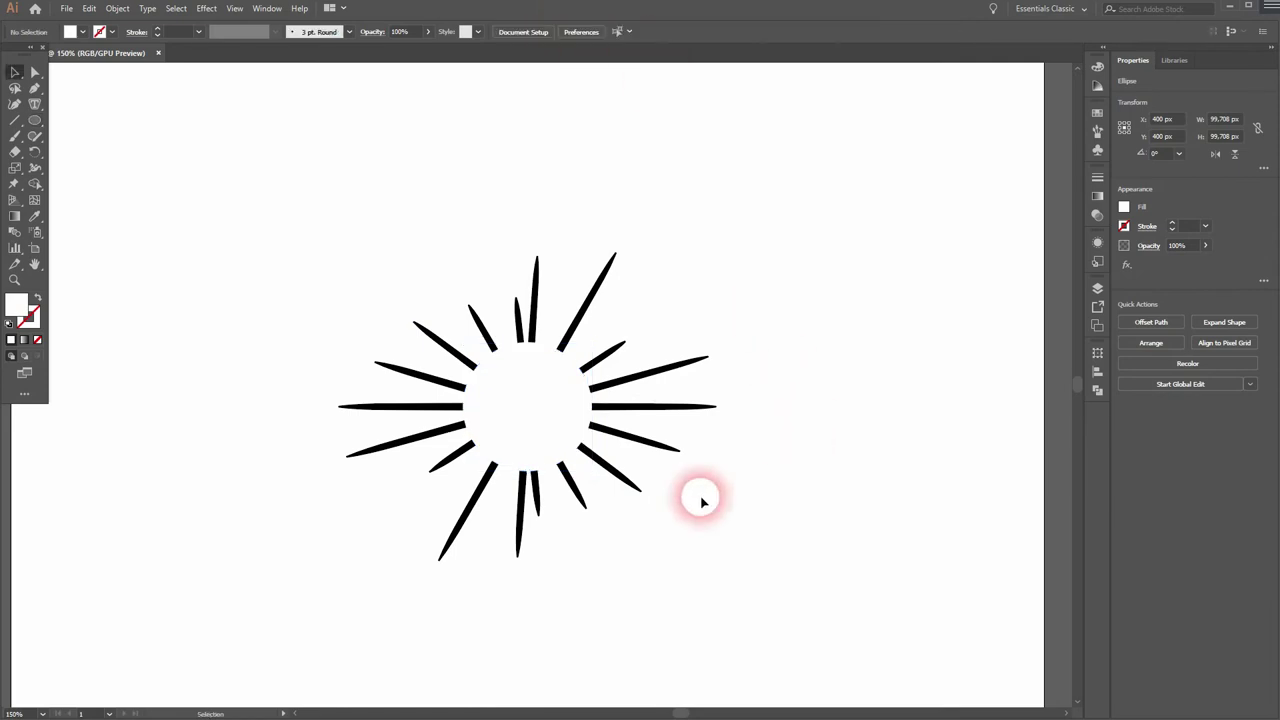
pyautogui.moveTo(343, 595); pyautogui.dragTo(915, 190)
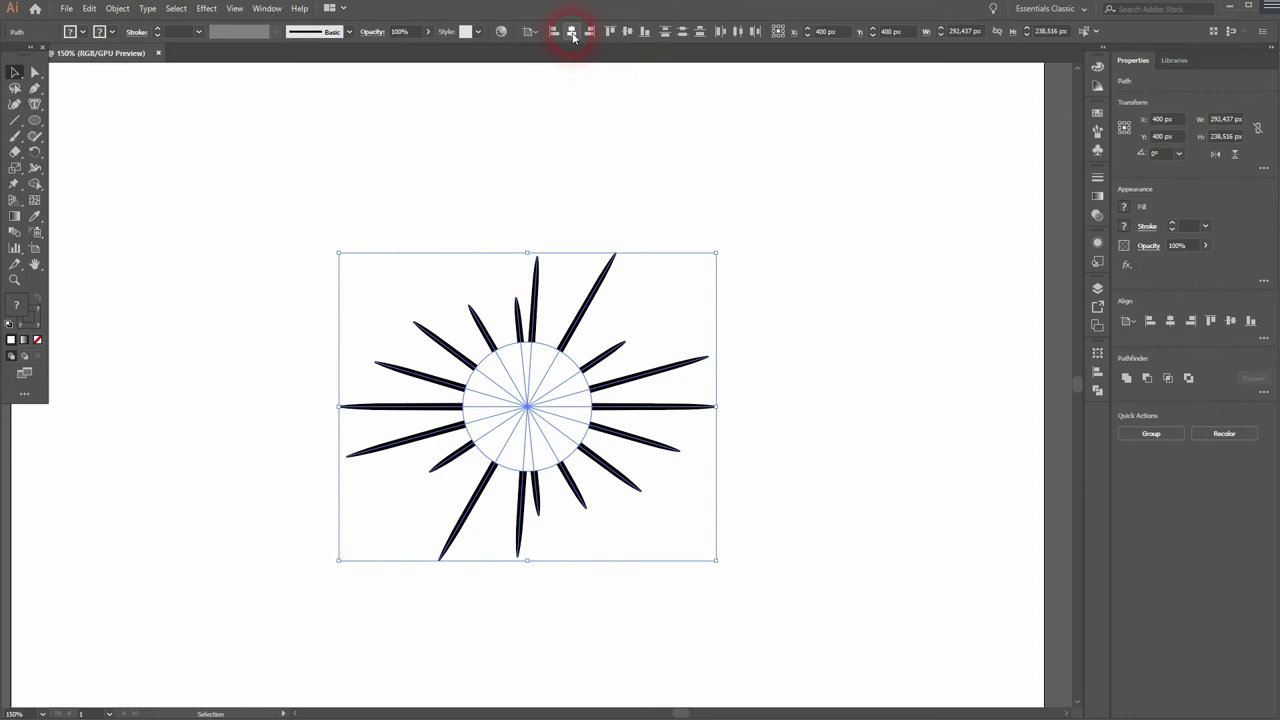
# Stretch the upper-left ray's endpoint further outward from the centre.
pyautogui.click(810, 408)
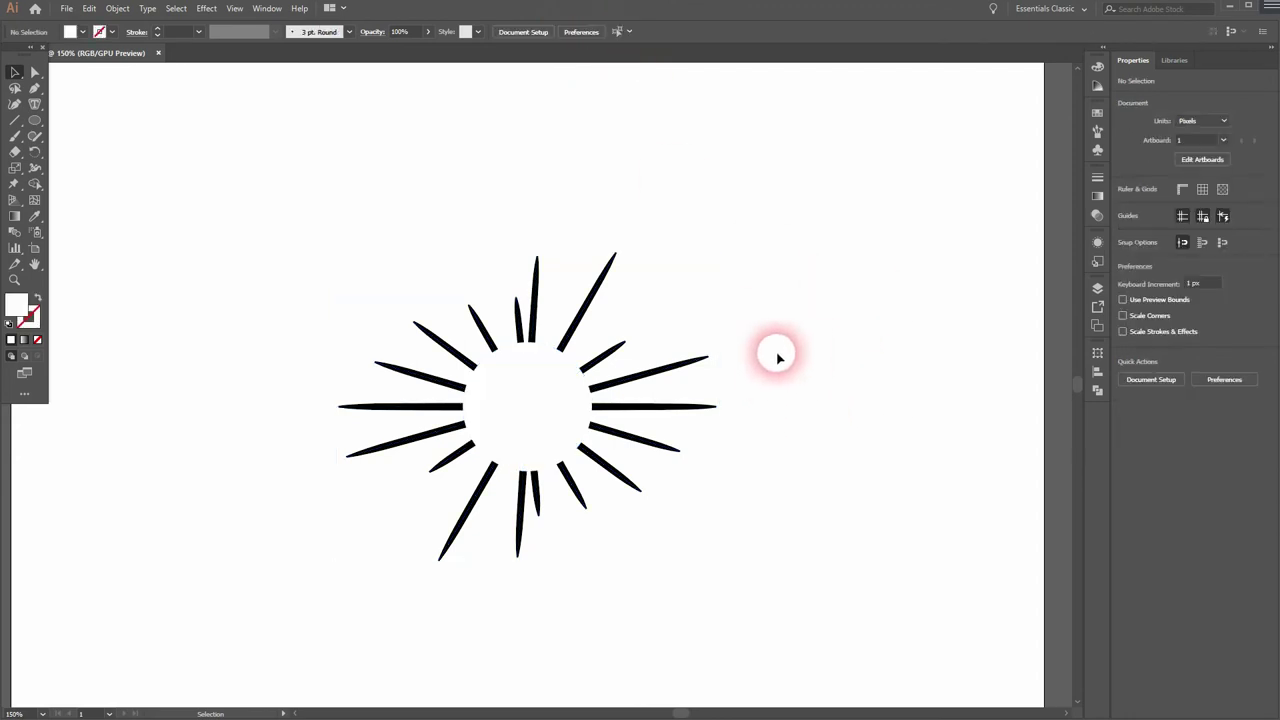
pyautogui.click(482, 322)
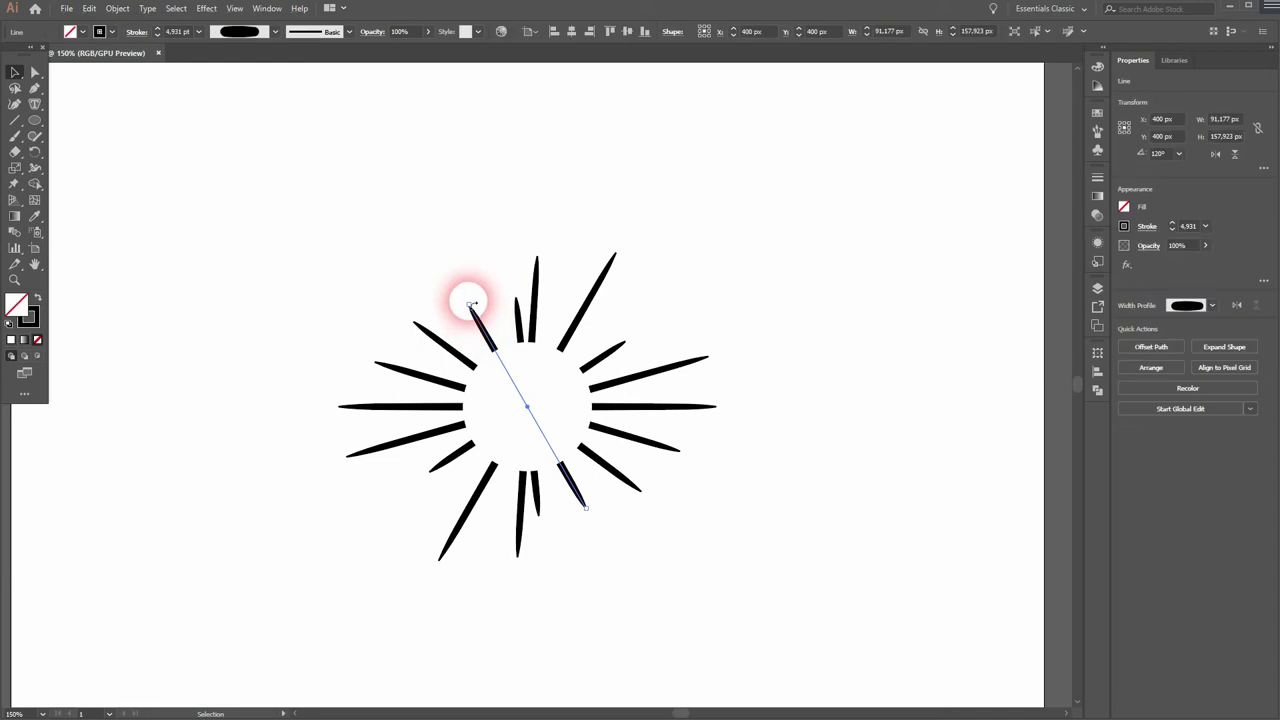
pyautogui.moveTo(470, 310); pyautogui.dragTo(450, 277)
pyautogui.click(788, 487)
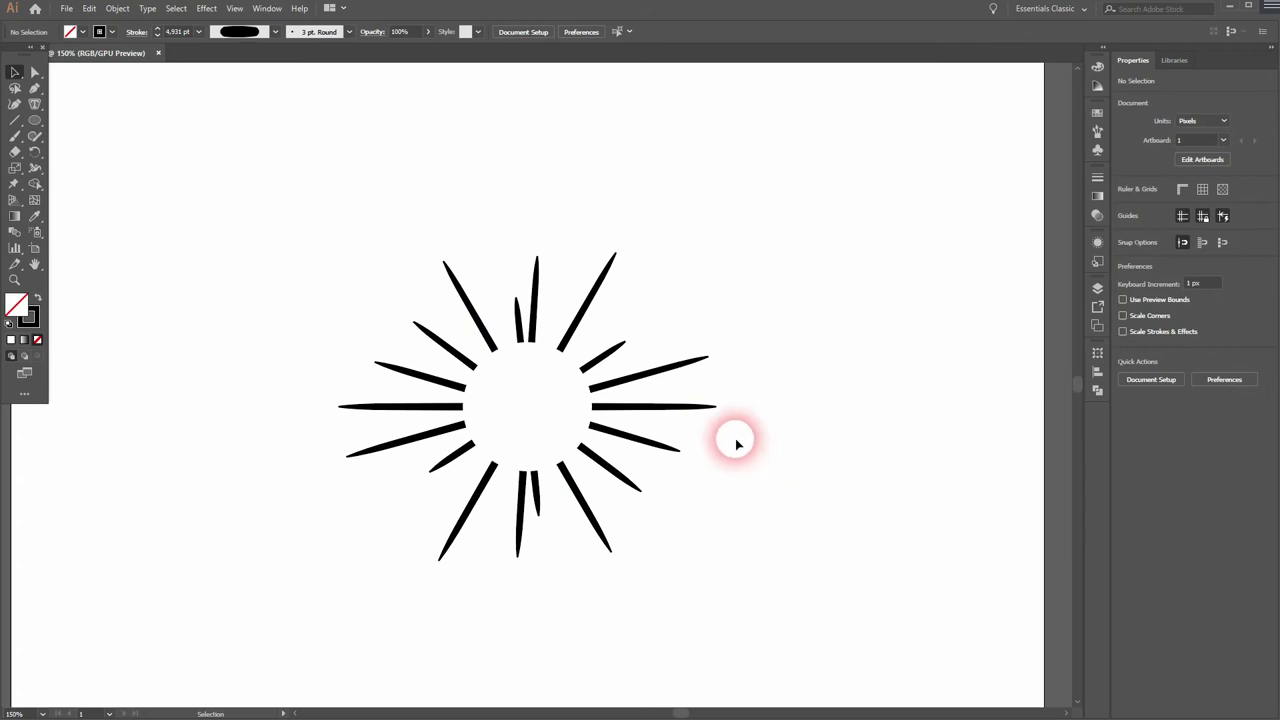
pyautogui.scroll(-1, 723, 434)
pyautogui.scroll(1, 725, 437)
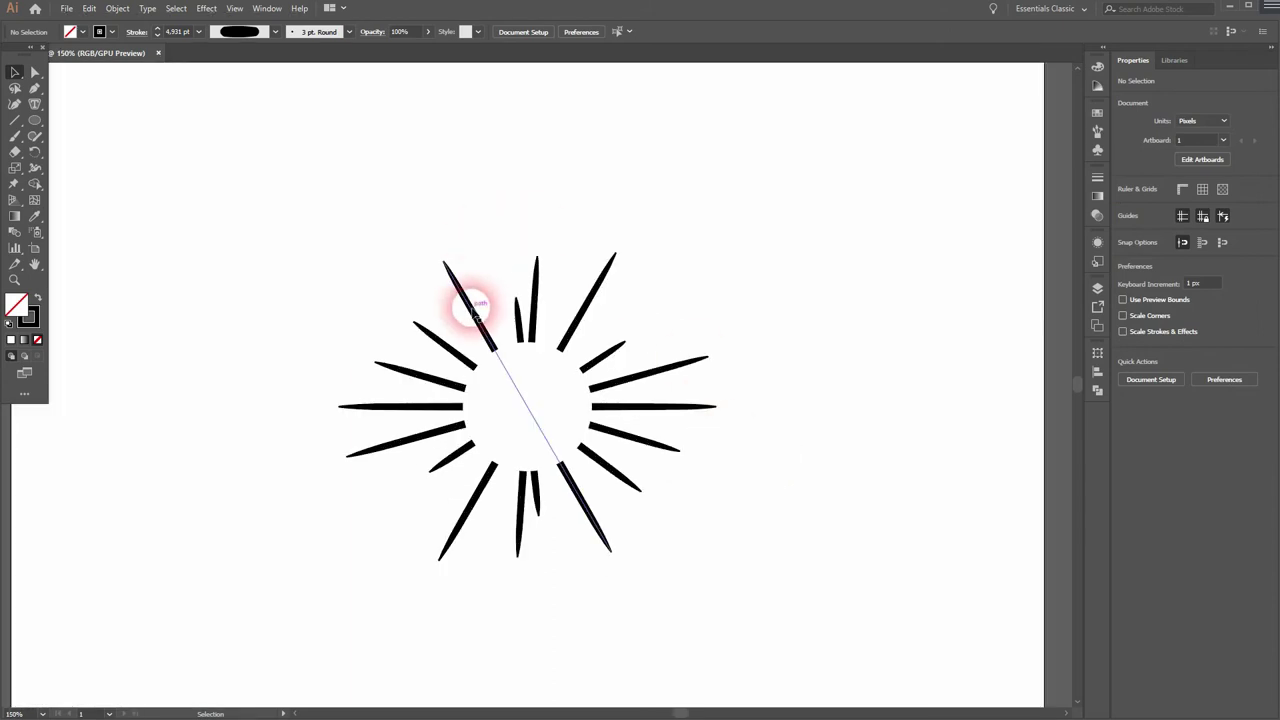
# Recolour the upper-left ray and the horizontal ray light blue.
pyautogui.click(473, 312)
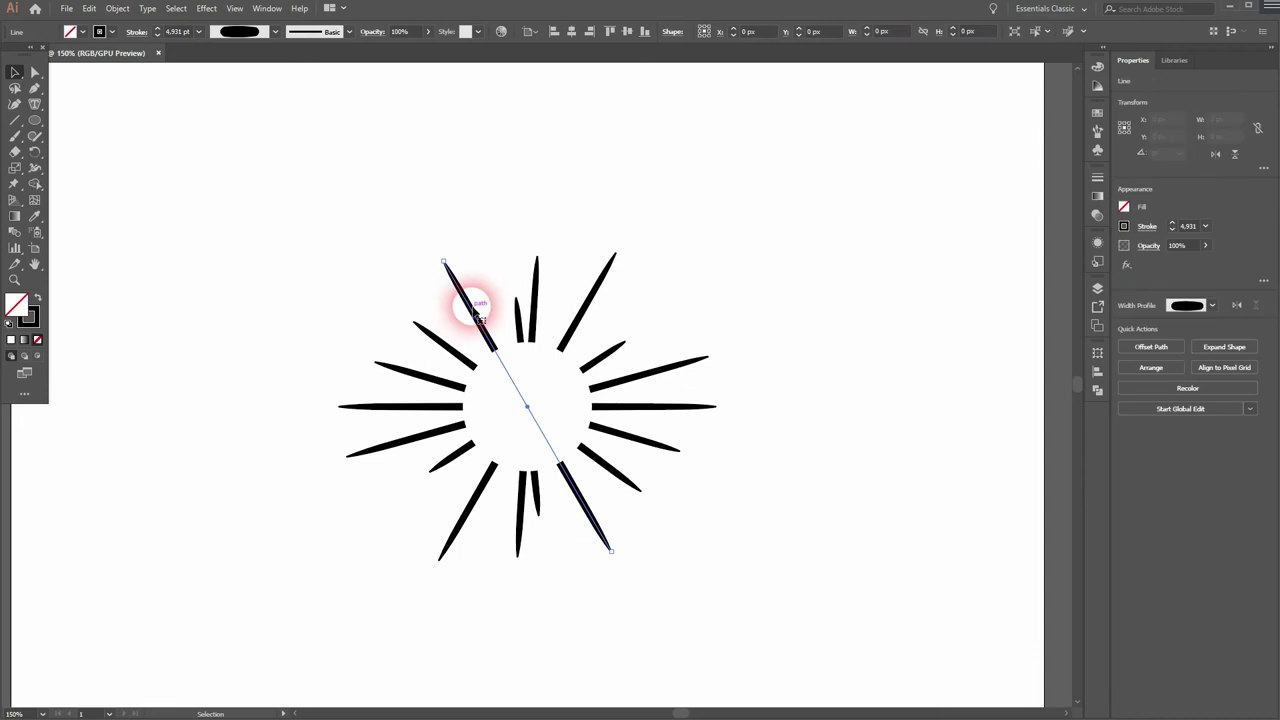
pyautogui.click(113, 33)
pyautogui.click(46, 83)
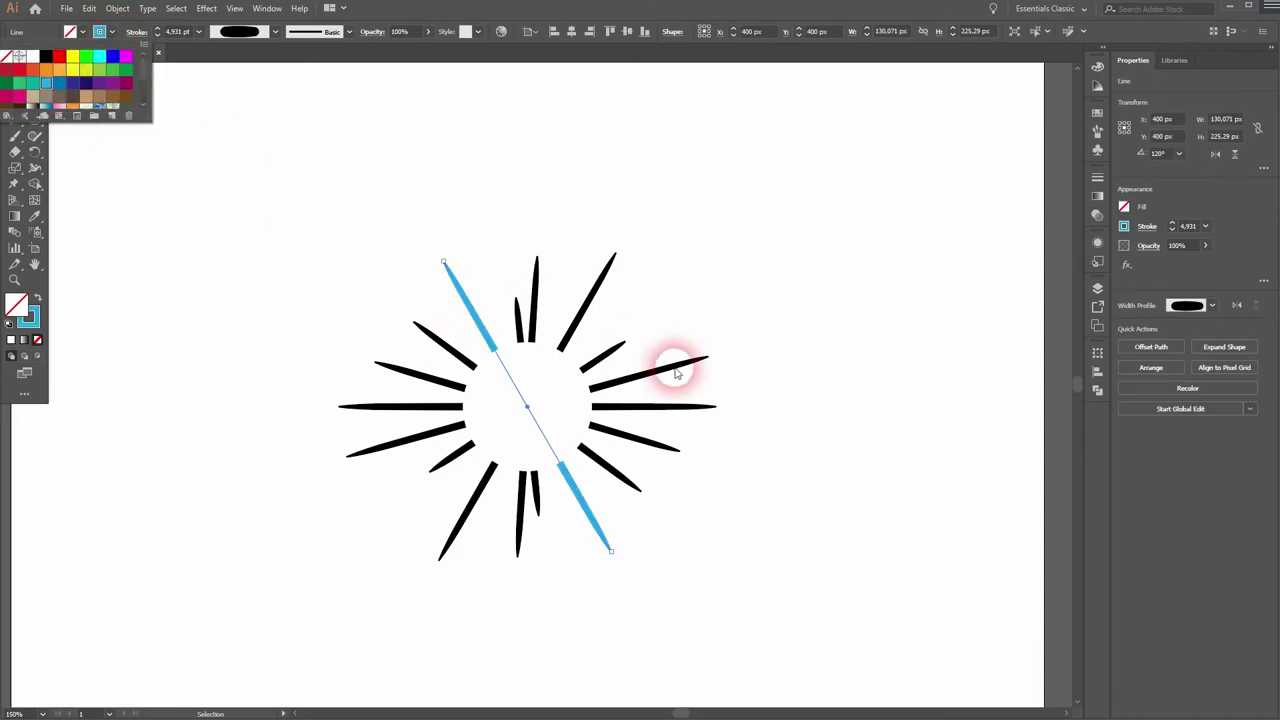
pyautogui.click(651, 408)
pyautogui.click(629, 404)
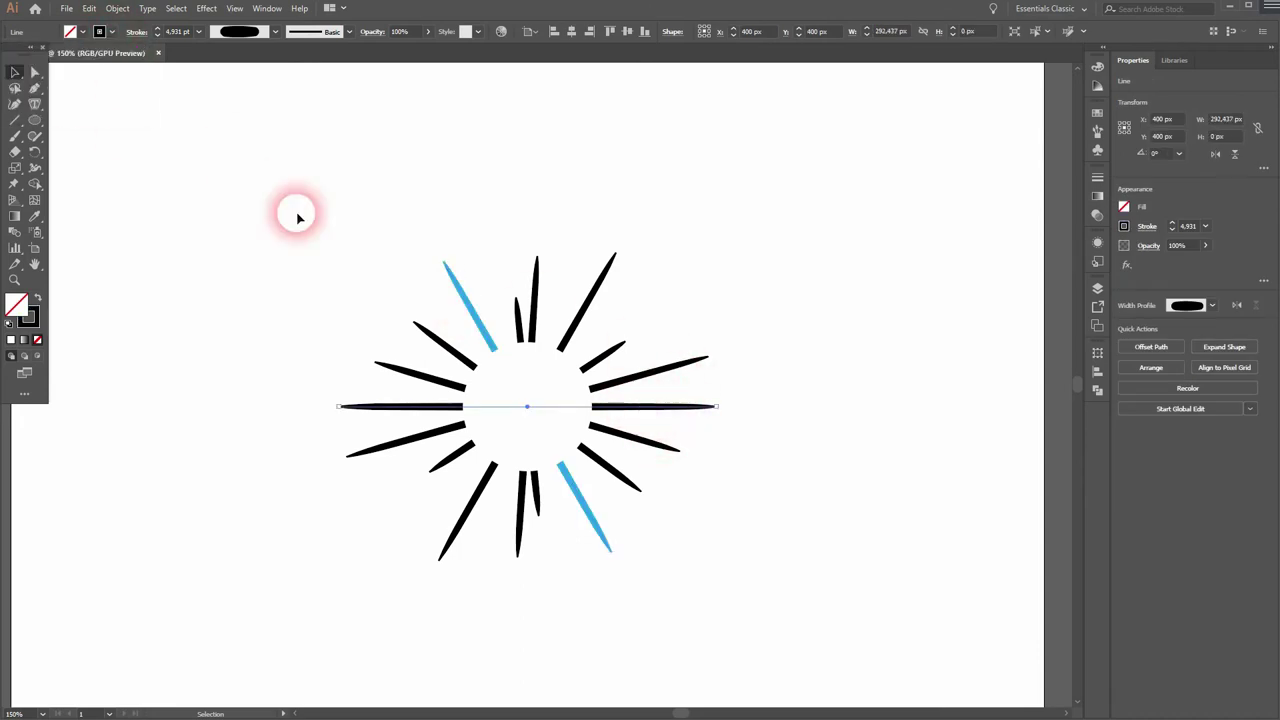
pyautogui.click(108, 36)
pyautogui.click(57, 89)
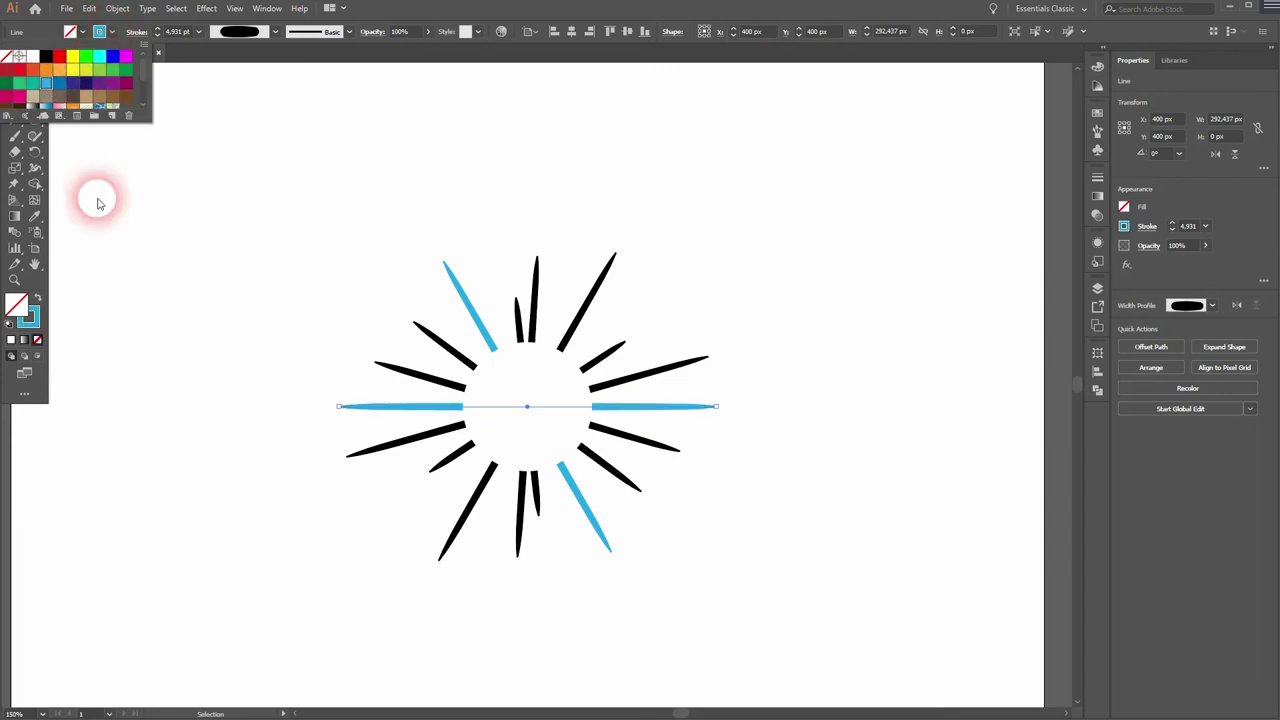
pyautogui.click(283, 528)
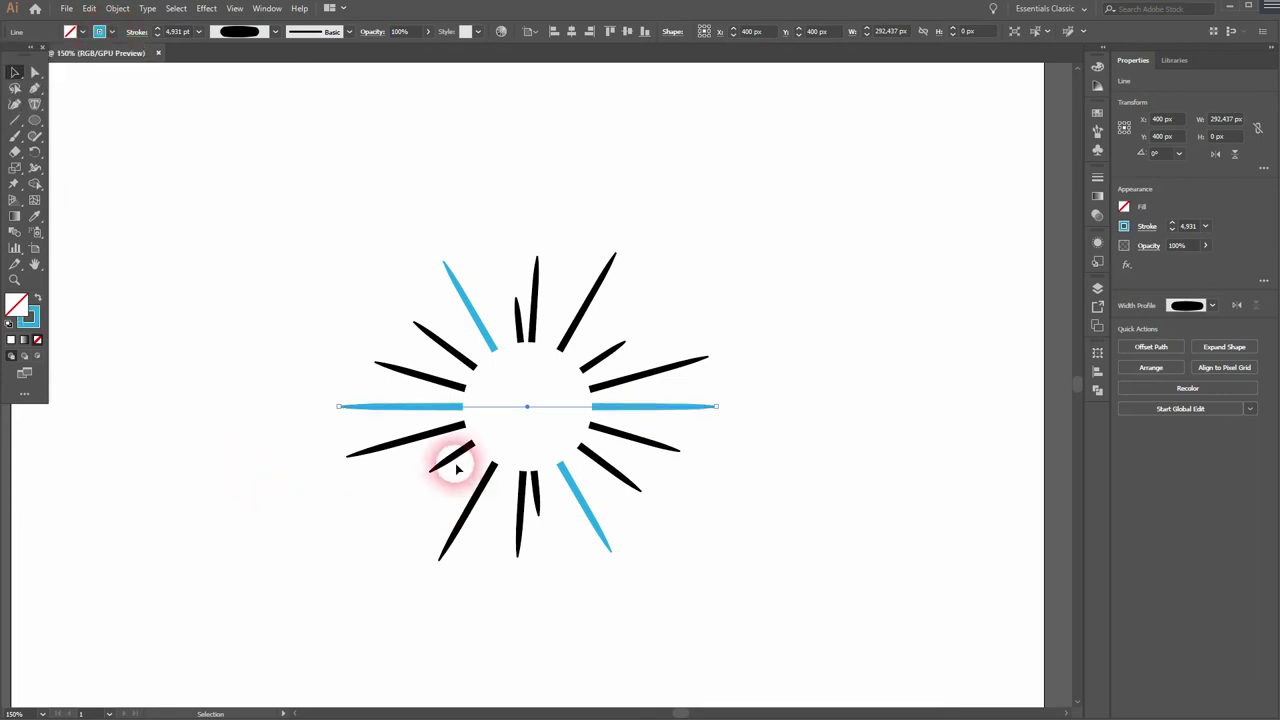
# Make two more rays dark navy blue.
pyautogui.keyDown('shift'); pyautogui.click(530, 492); pyautogui.keyUp('shift')
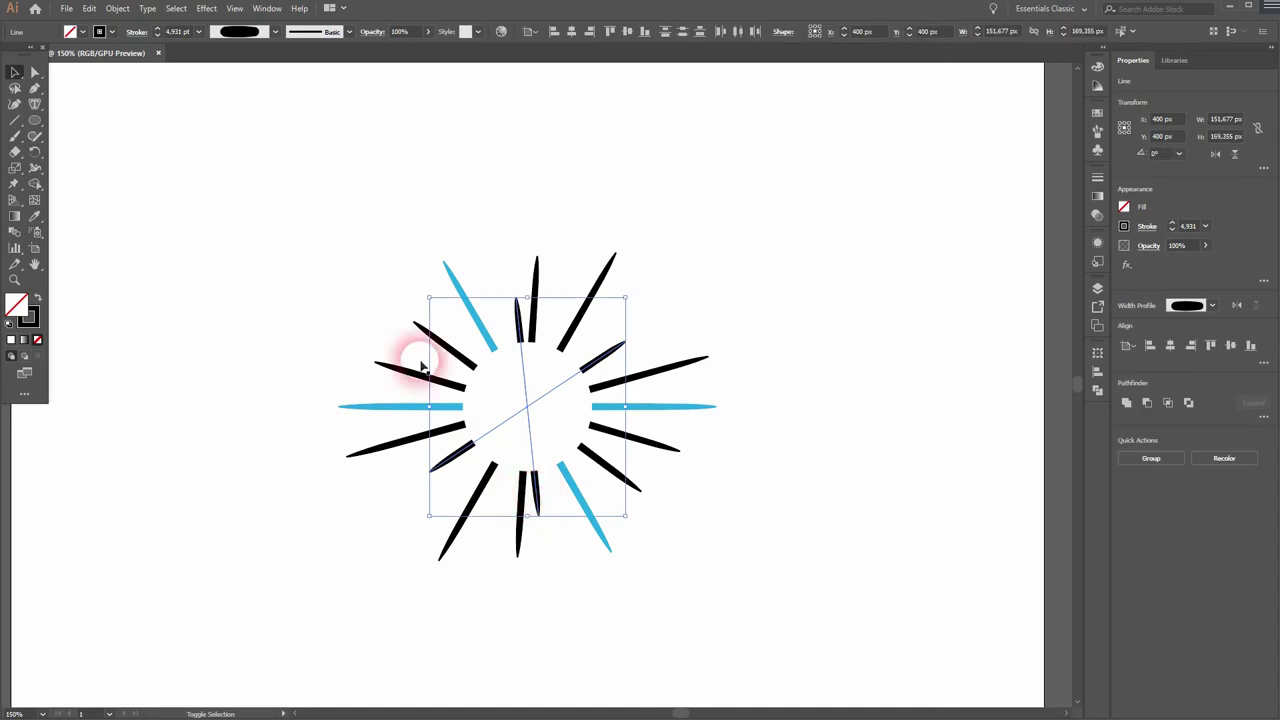
pyautogui.click(112, 32)
pyautogui.click(80, 86)
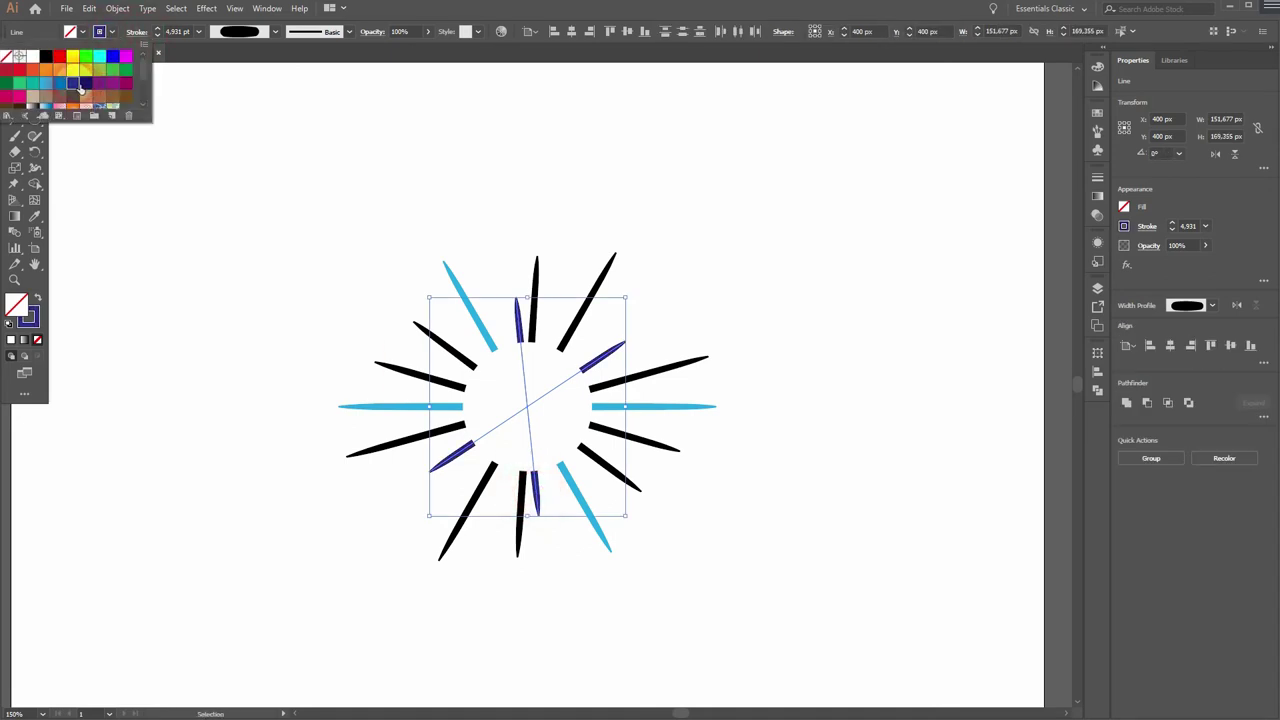
pyautogui.click(265, 490)
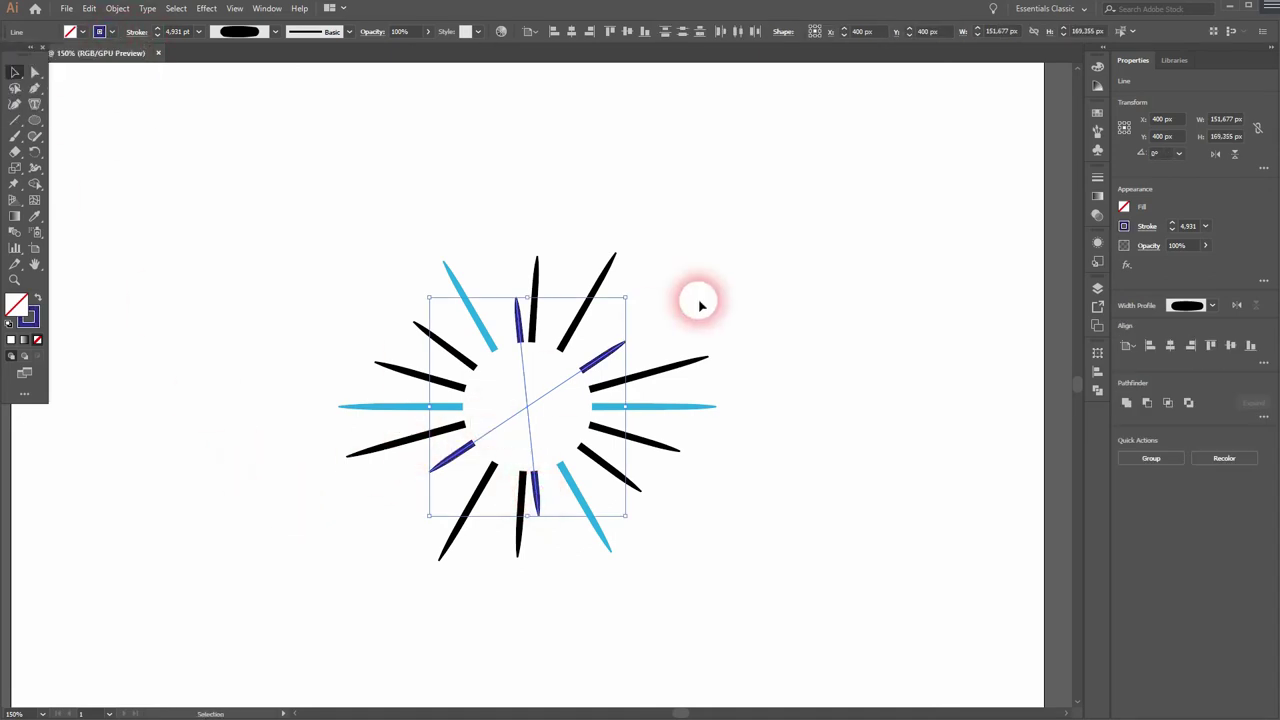
pyautogui.click(604, 300)
# Make the long upper-right diagonal and its crossing diagonal red.
pyautogui.click(604, 300)
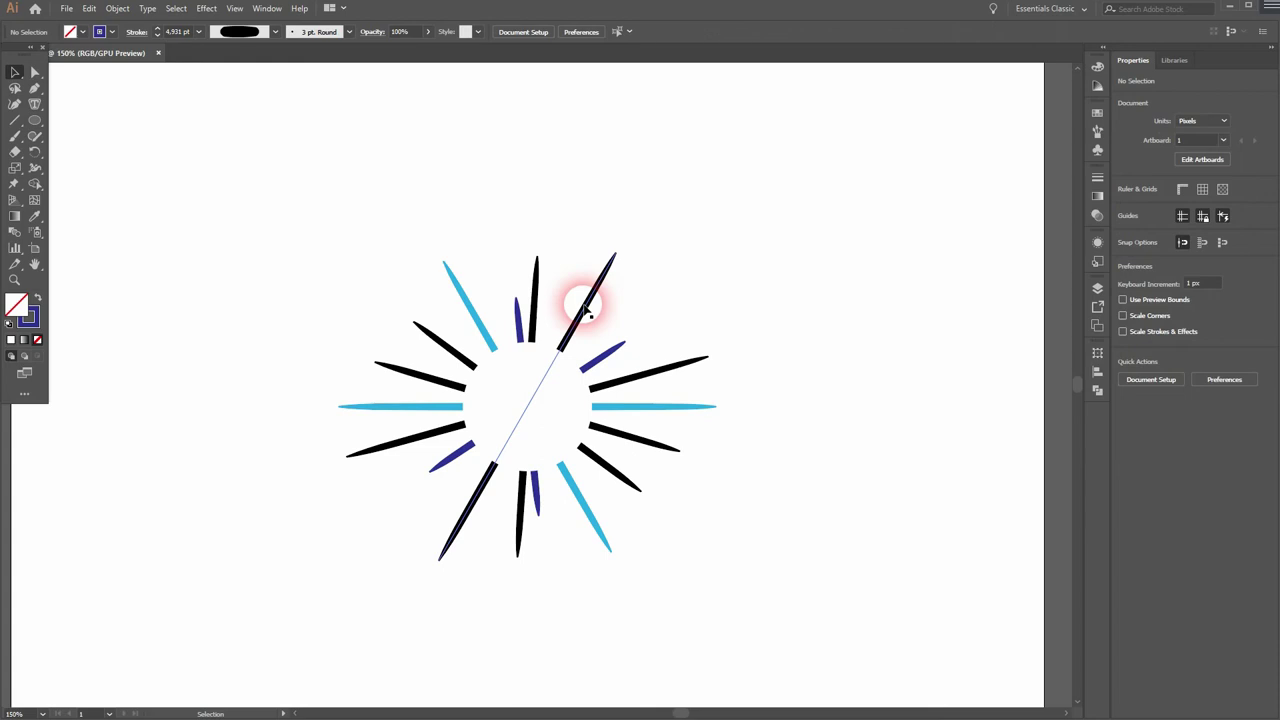
pyautogui.keyDown('shift'); pyautogui.click(612, 470); pyautogui.keyUp('shift')
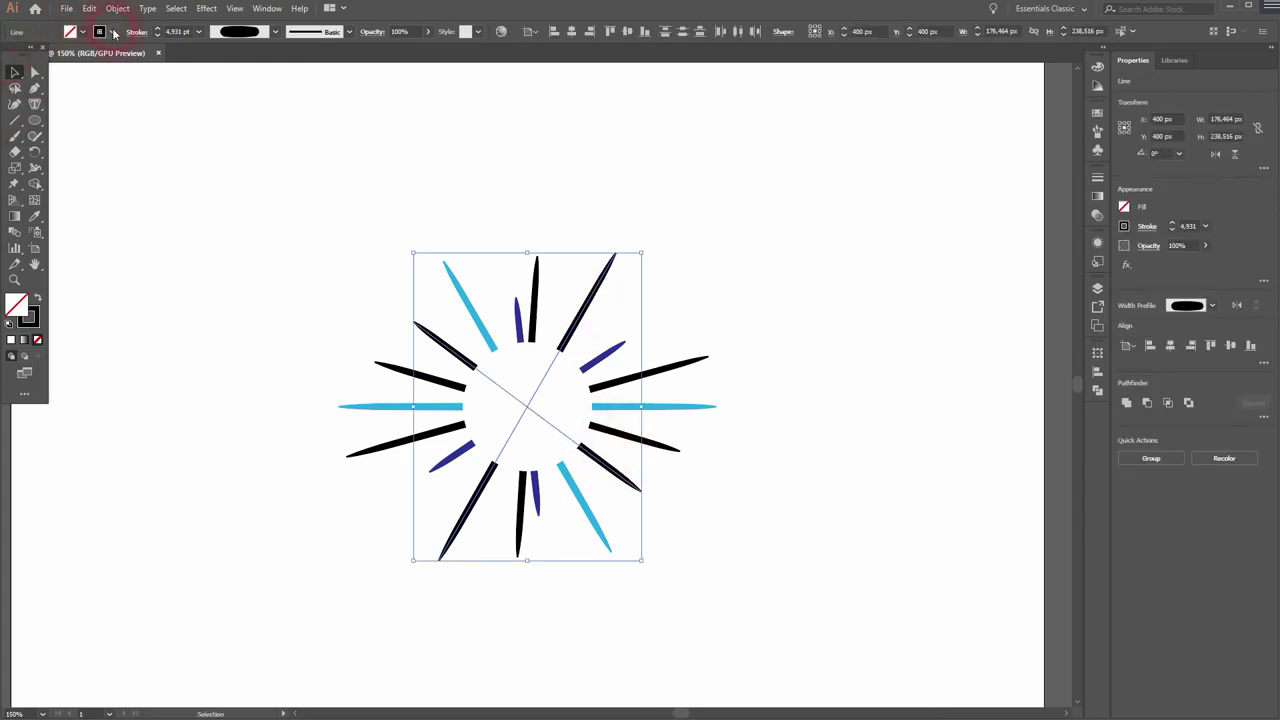
pyautogui.click(60, 58)
pyautogui.click(172, 452)
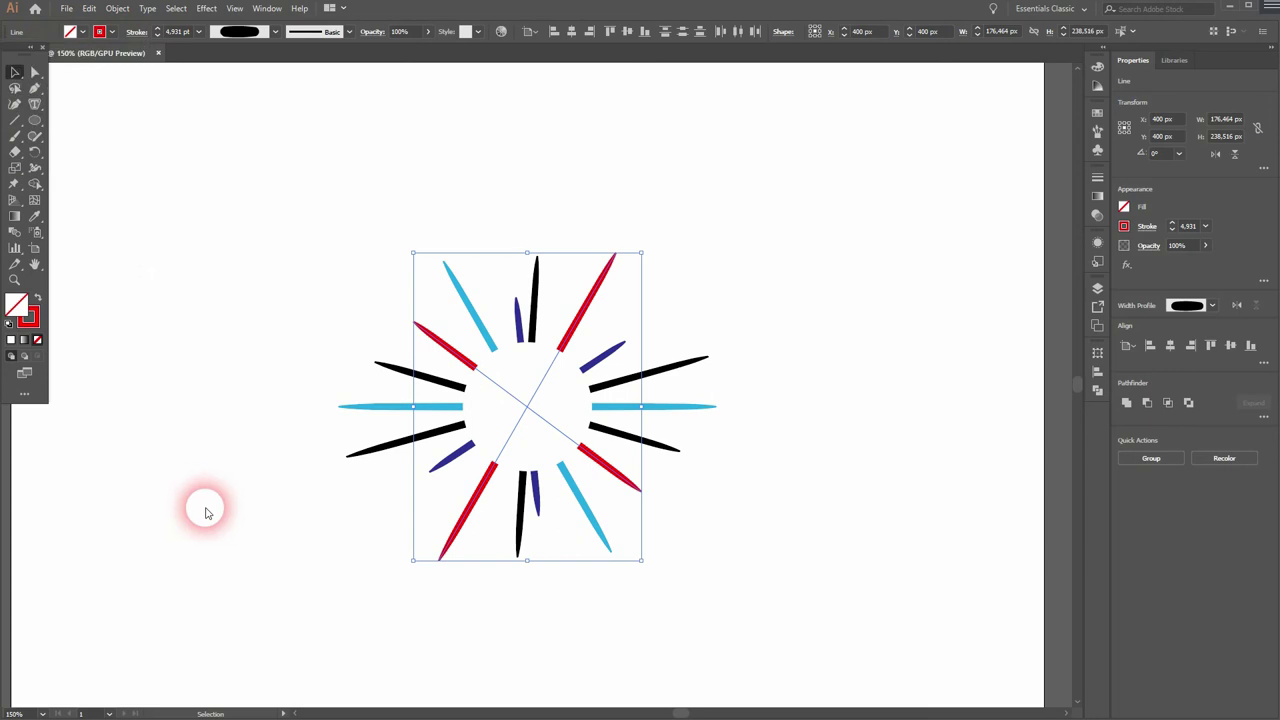
pyautogui.click(200, 508)
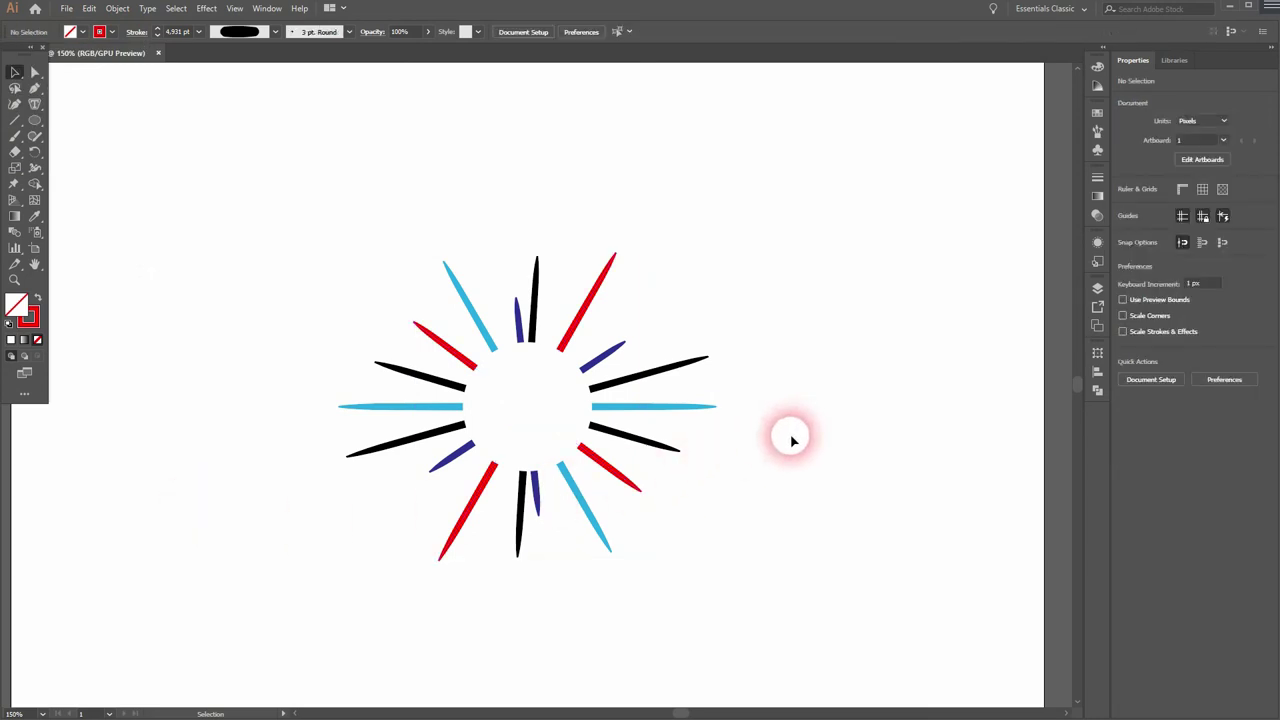
# Turn the lower-right black ray navy, then select the horizontal light-blue pair.
pyautogui.click(652, 442)
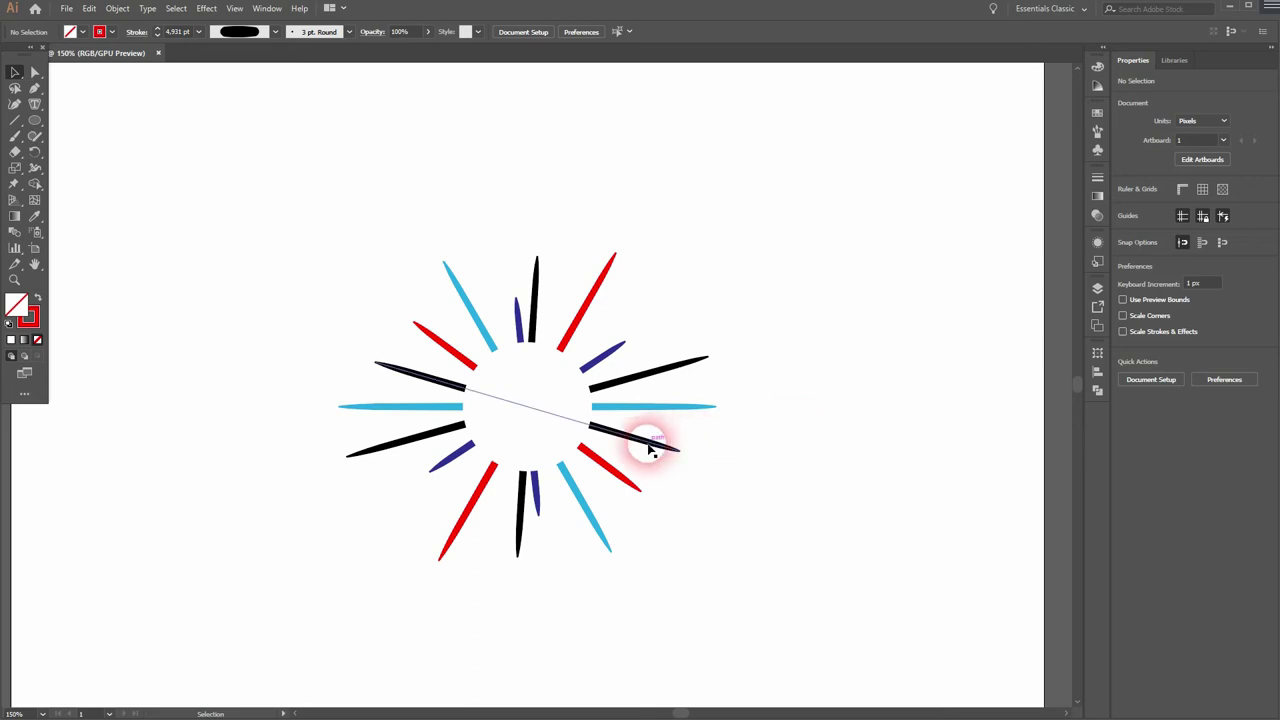
pyautogui.click(116, 31)
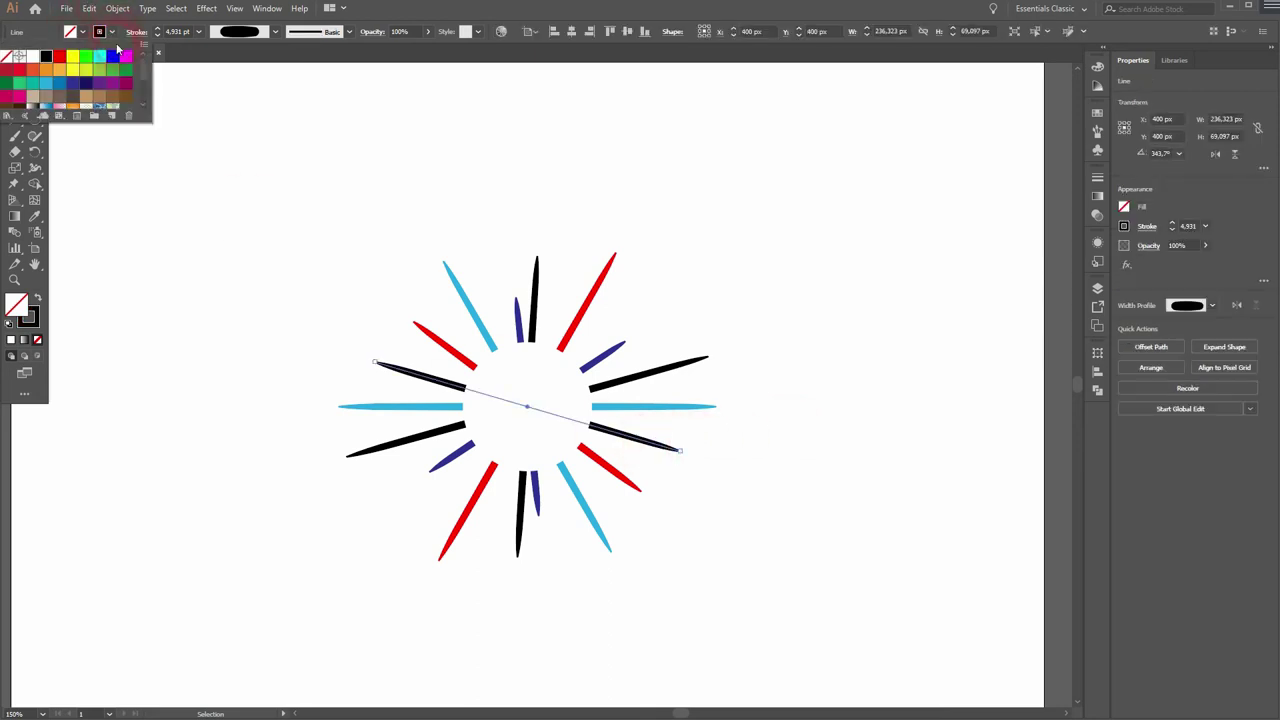
pyautogui.click(82, 91)
pyautogui.click(231, 506)
pyautogui.click(228, 508)
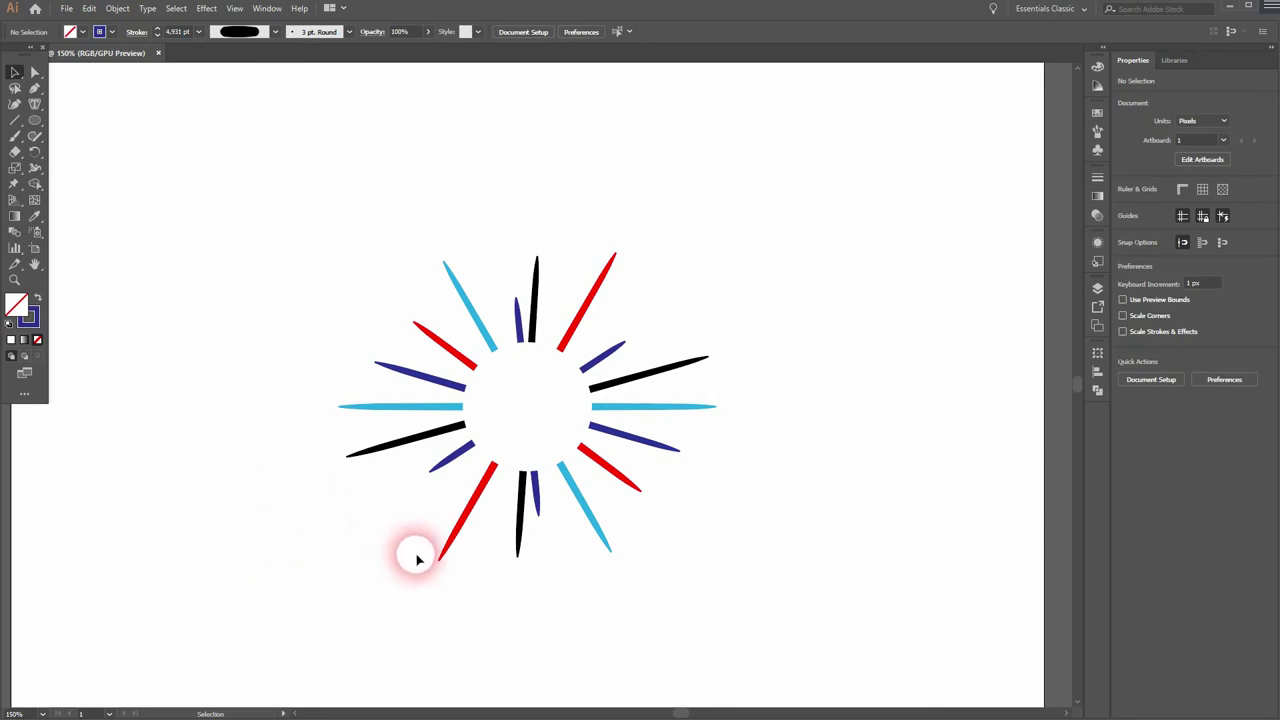
pyautogui.click(425, 406)
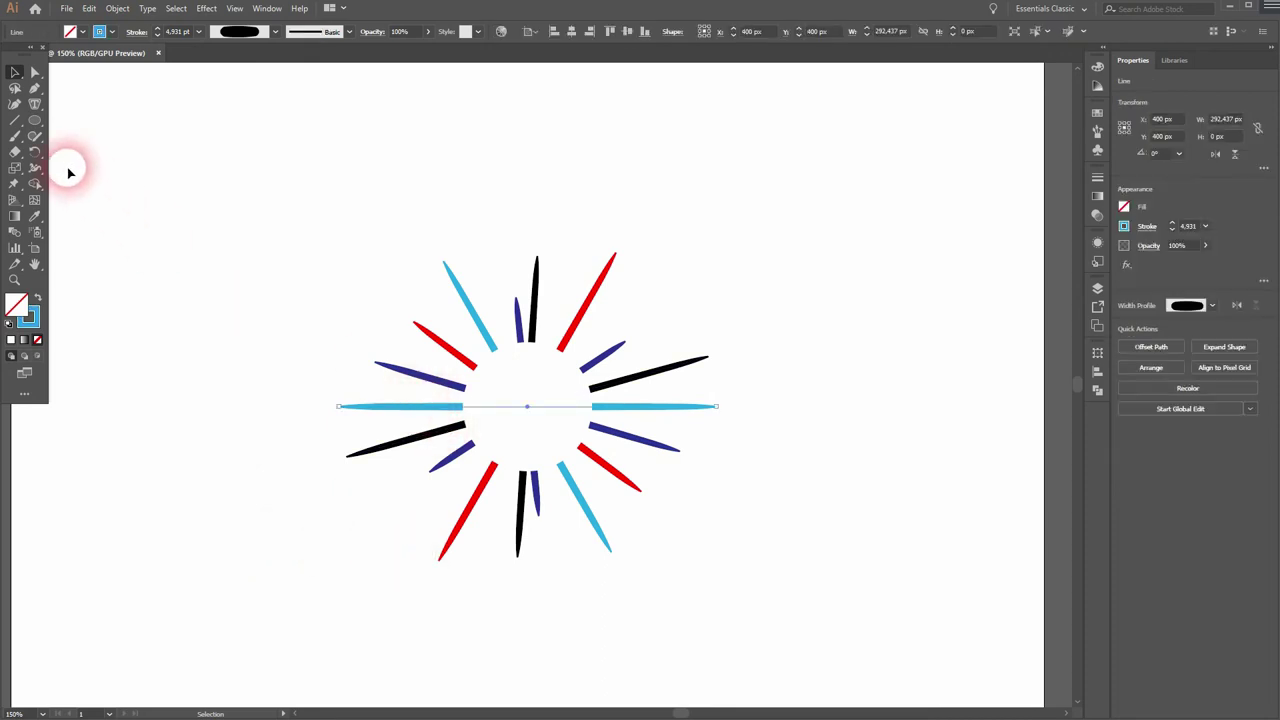
# Widen the horizontal light-blue ray to 11.419 pt and begin widening the black diagonal.
pyautogui.moveTo(34, 168); pyautogui.dragTo(90, 172)
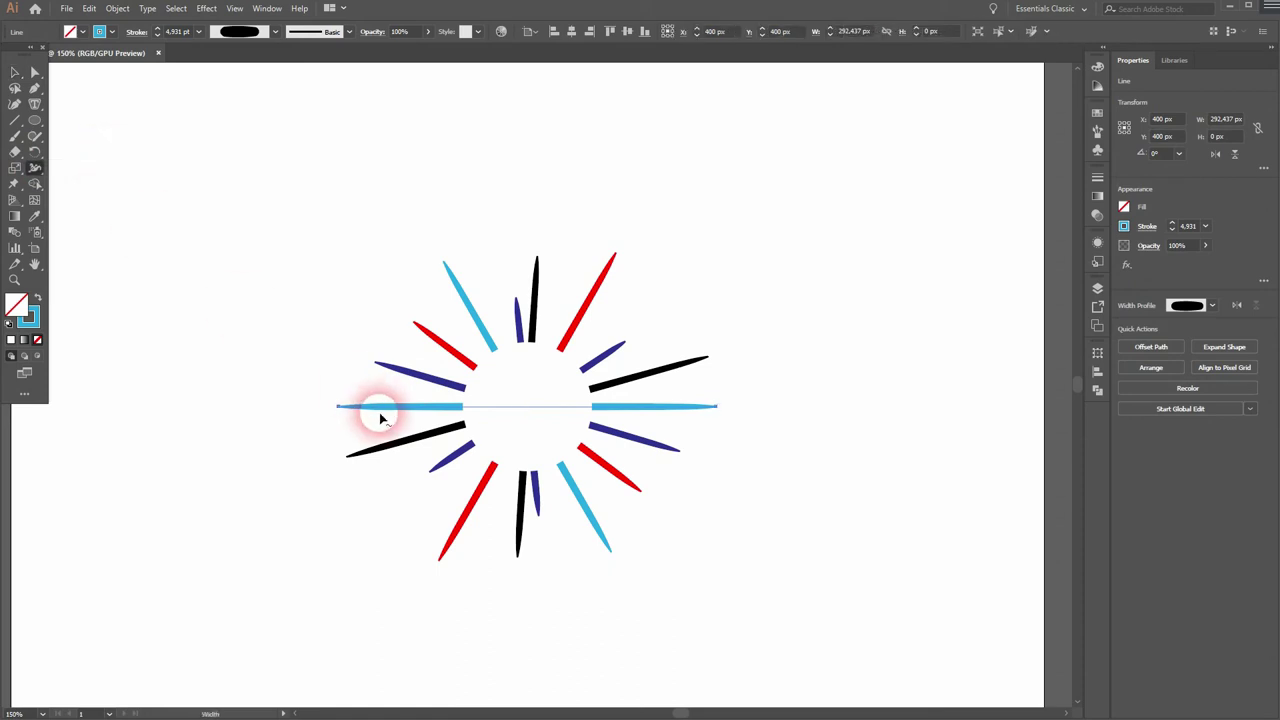
pyautogui.moveTo(386, 407); pyautogui.dragTo(383, 406)
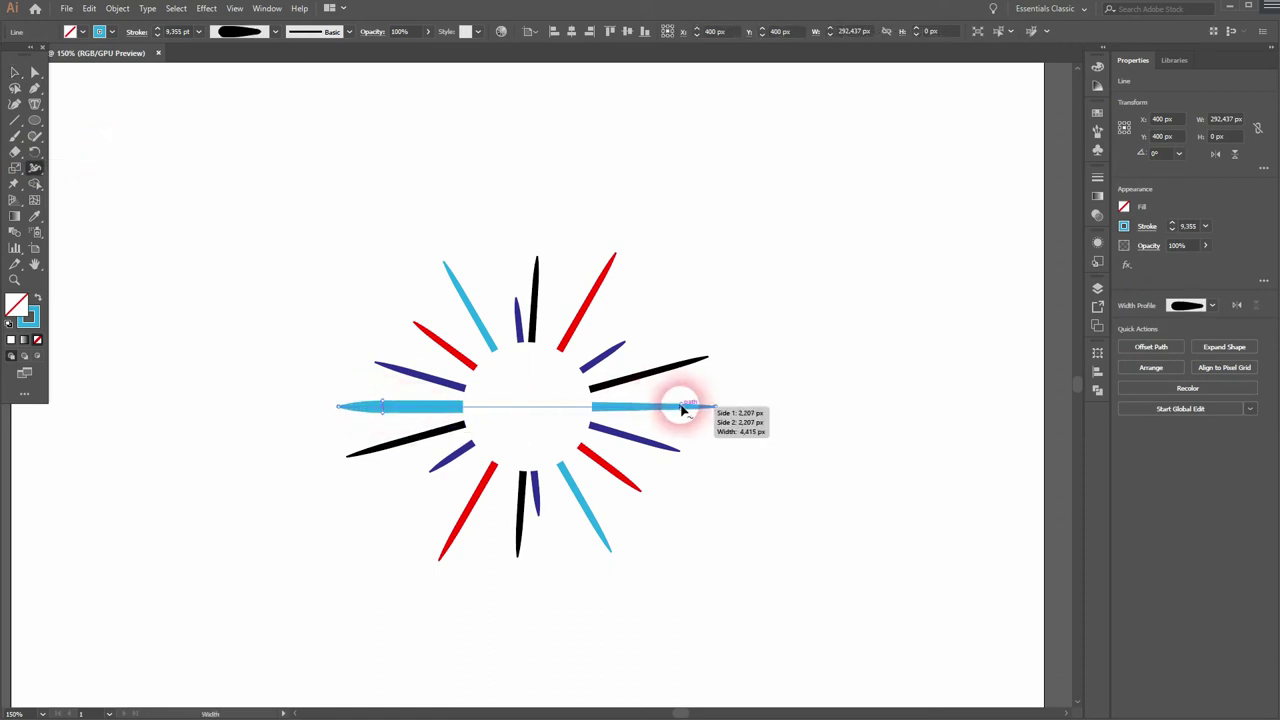
pyautogui.moveTo(683, 409); pyautogui.dragTo(676, 399)
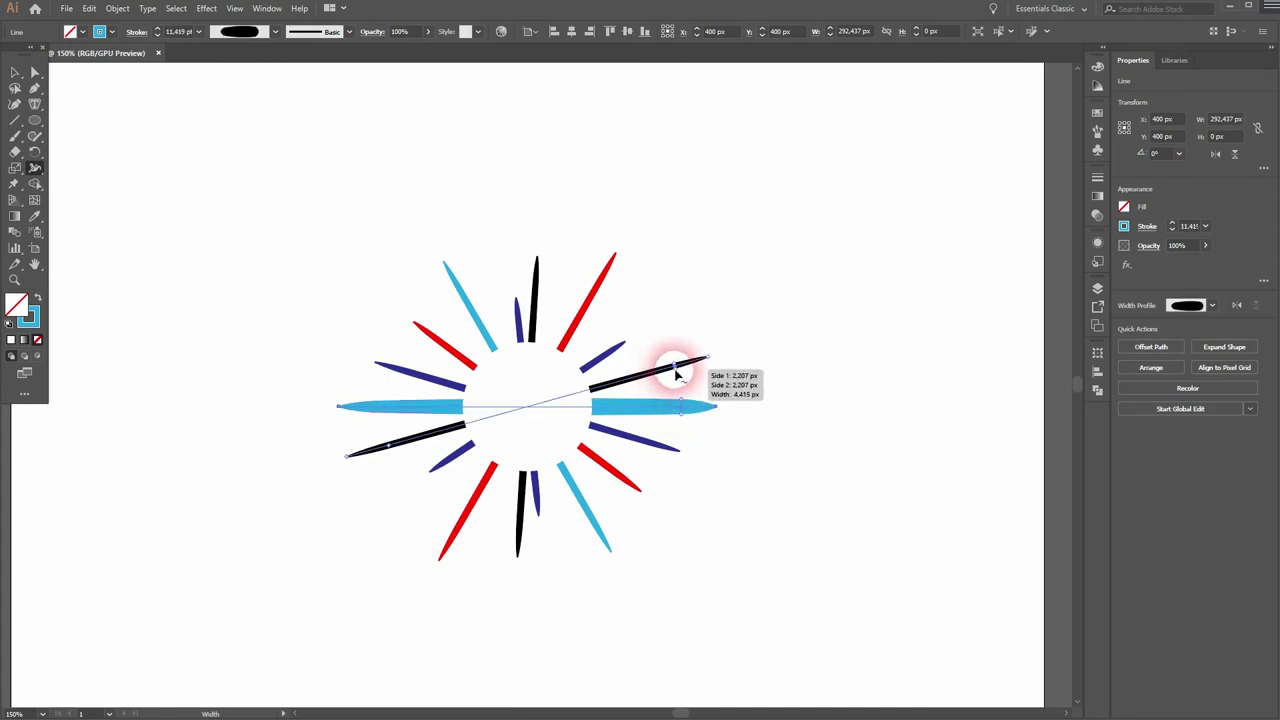
pyautogui.moveTo(676, 373); pyautogui.dragTo(677, 372)
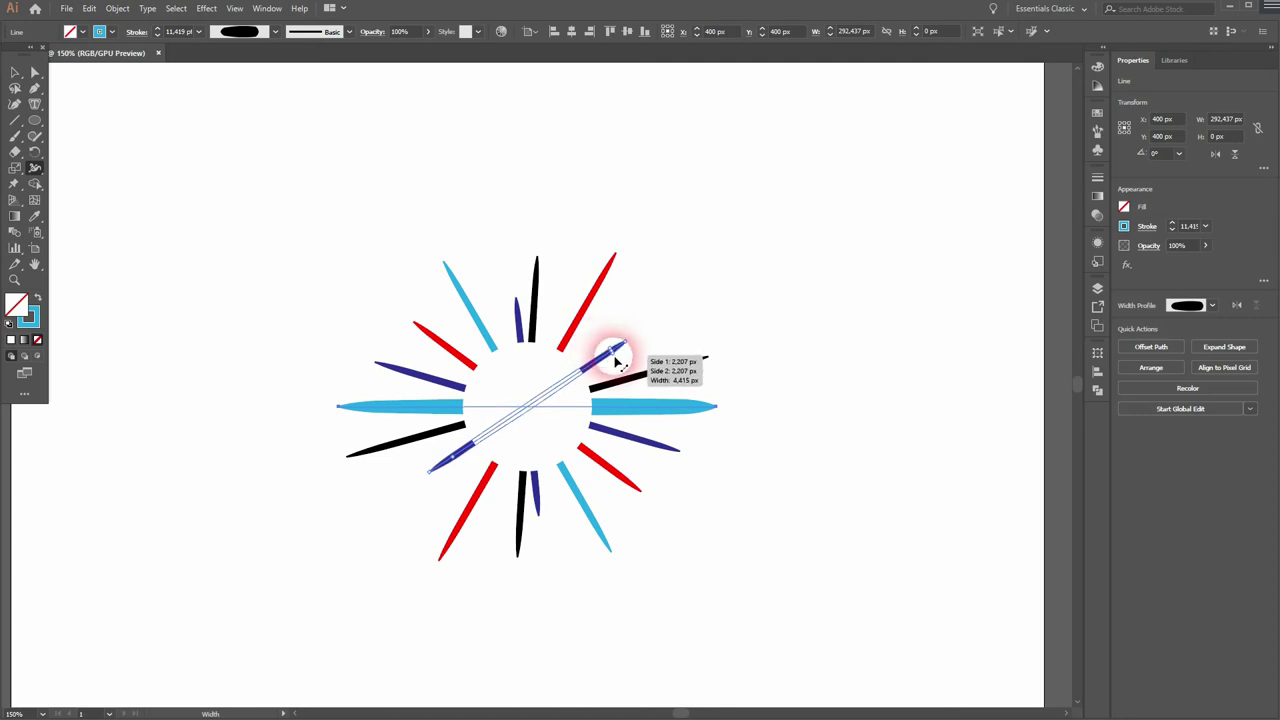
# Widen the navy rays at the diagonal tip, lower-left, upper and lower positions.
pyautogui.scroll(2, 613, 362)
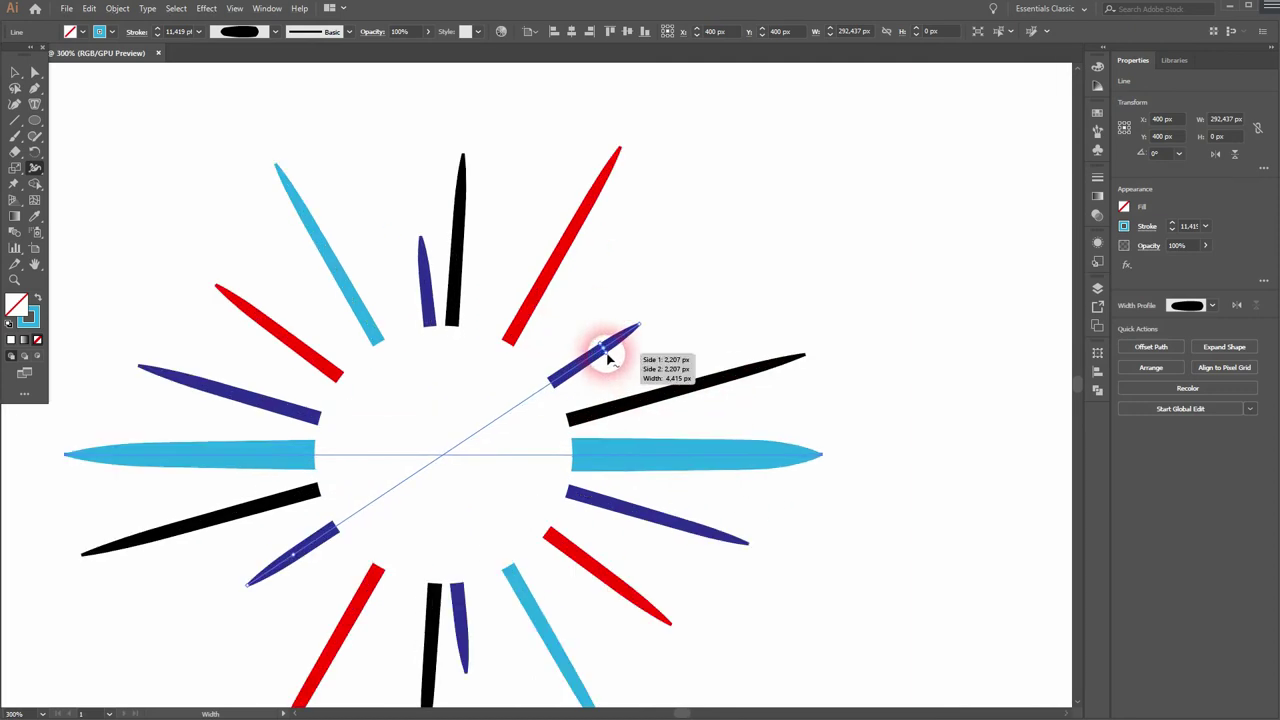
pyautogui.moveTo(607, 358); pyautogui.dragTo(612, 368)
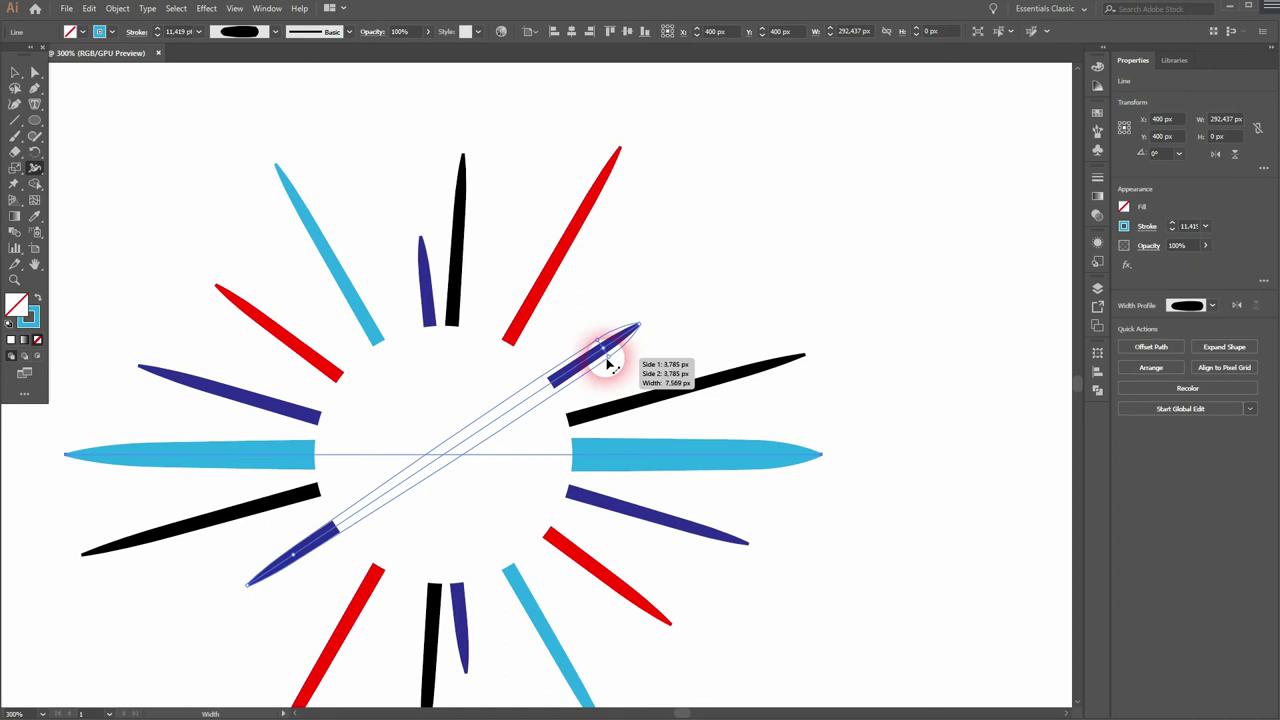
pyautogui.moveTo(608, 364); pyautogui.dragTo(610, 362)
pyautogui.moveTo(286, 543); pyautogui.dragTo(298, 570)
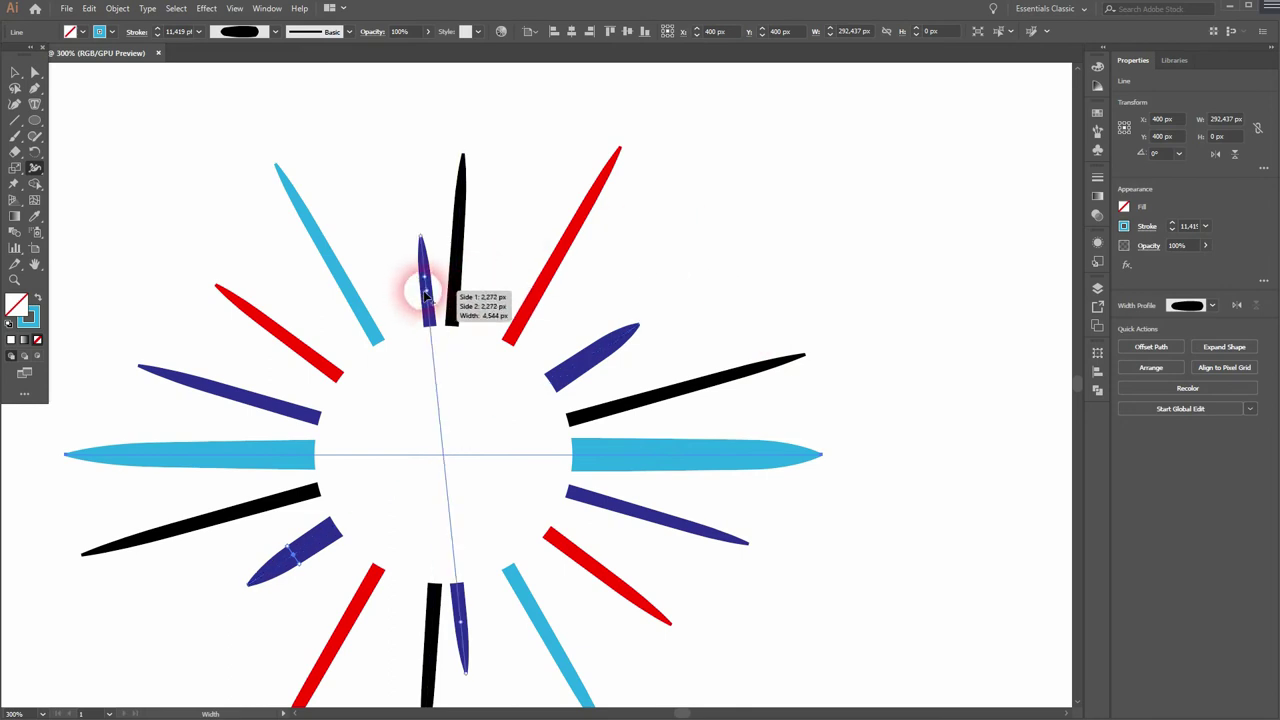
pyautogui.moveTo(424, 281); pyautogui.dragTo(409, 277)
pyautogui.moveTo(465, 625); pyautogui.dragTo(476, 680)
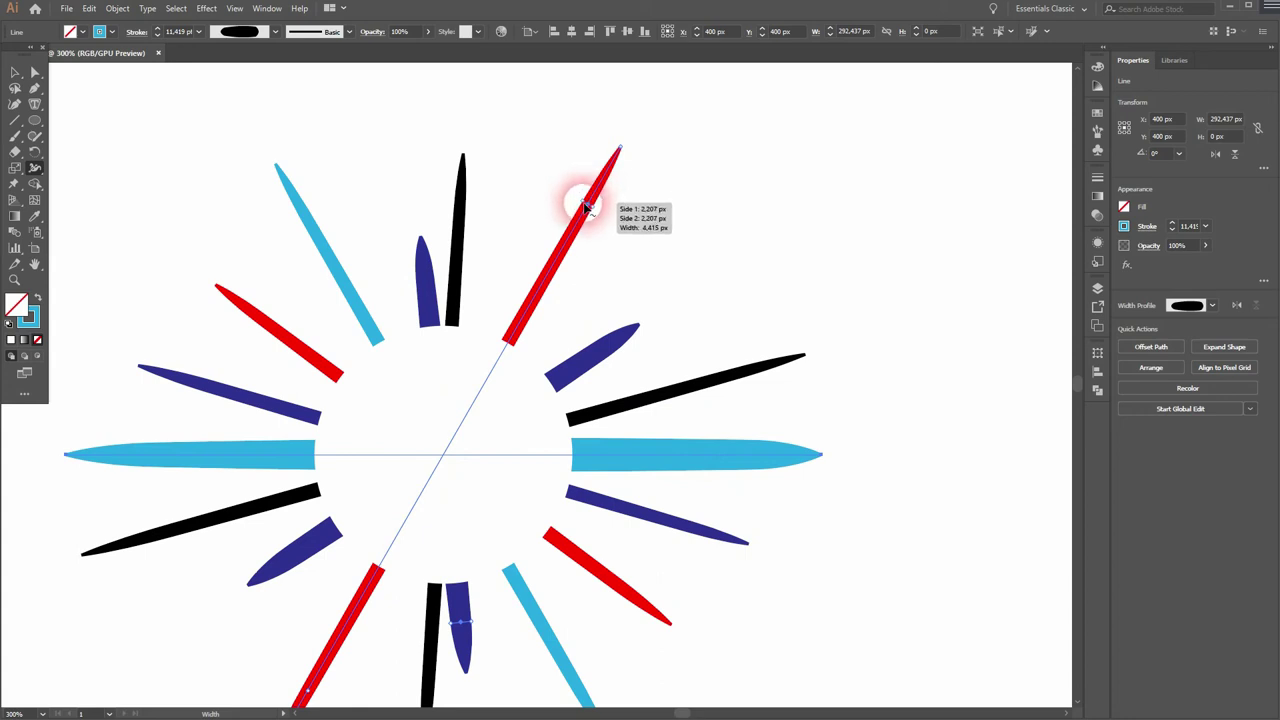
# Widen the red, light-blue diagonal, and upper-left and lower-right navy rays.
pyautogui.moveTo(585, 205); pyautogui.dragTo(586, 204)
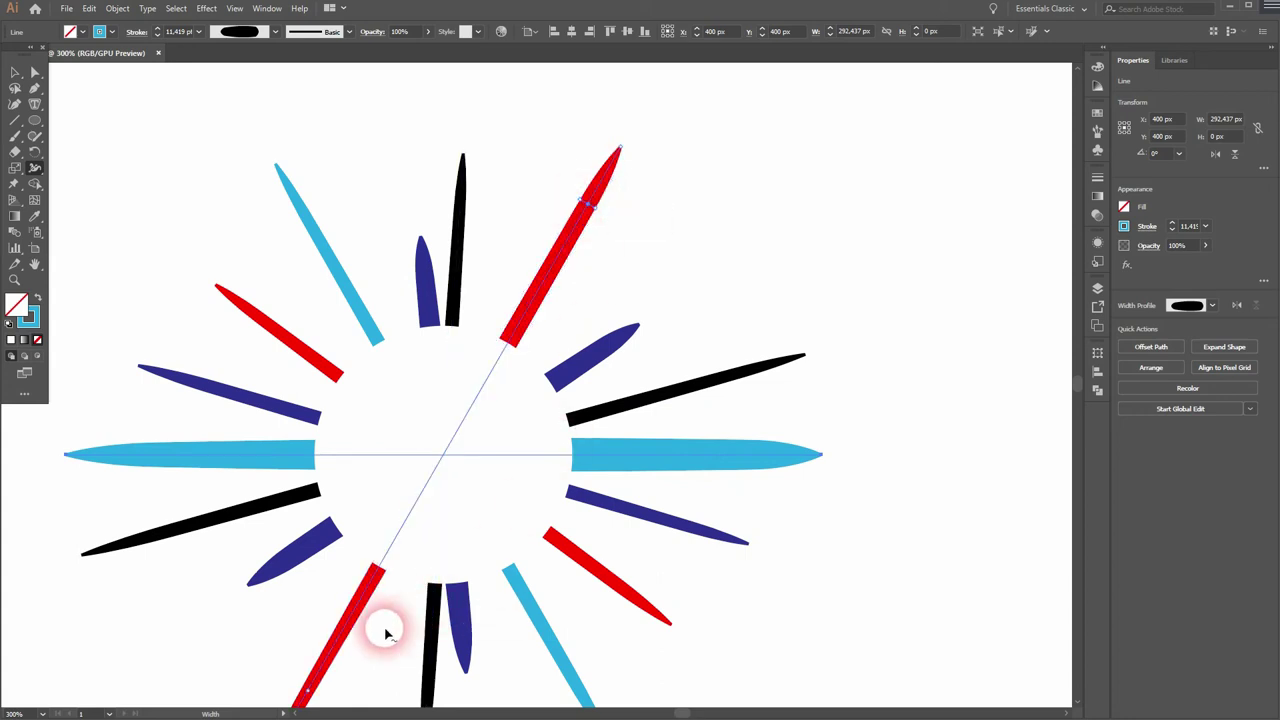
pyautogui.moveTo(343, 646); pyautogui.dragTo(366, 563)
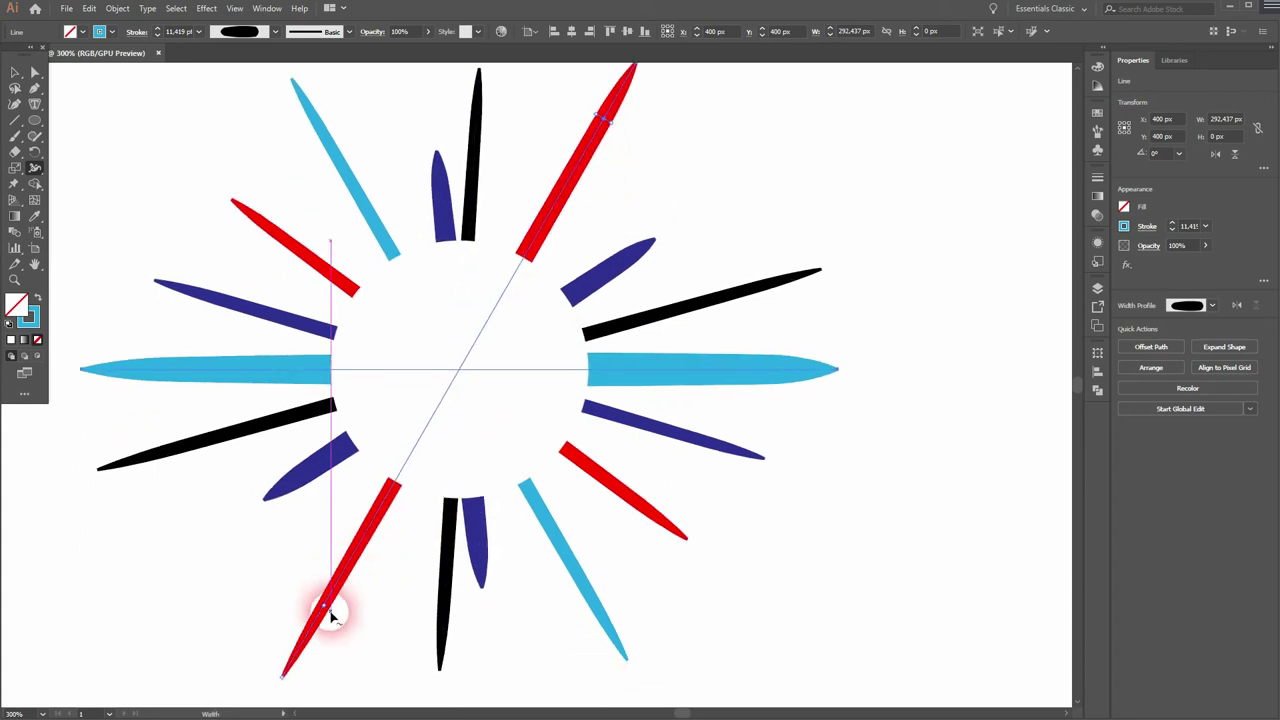
pyautogui.moveTo(330, 611); pyautogui.dragTo(331, 609)
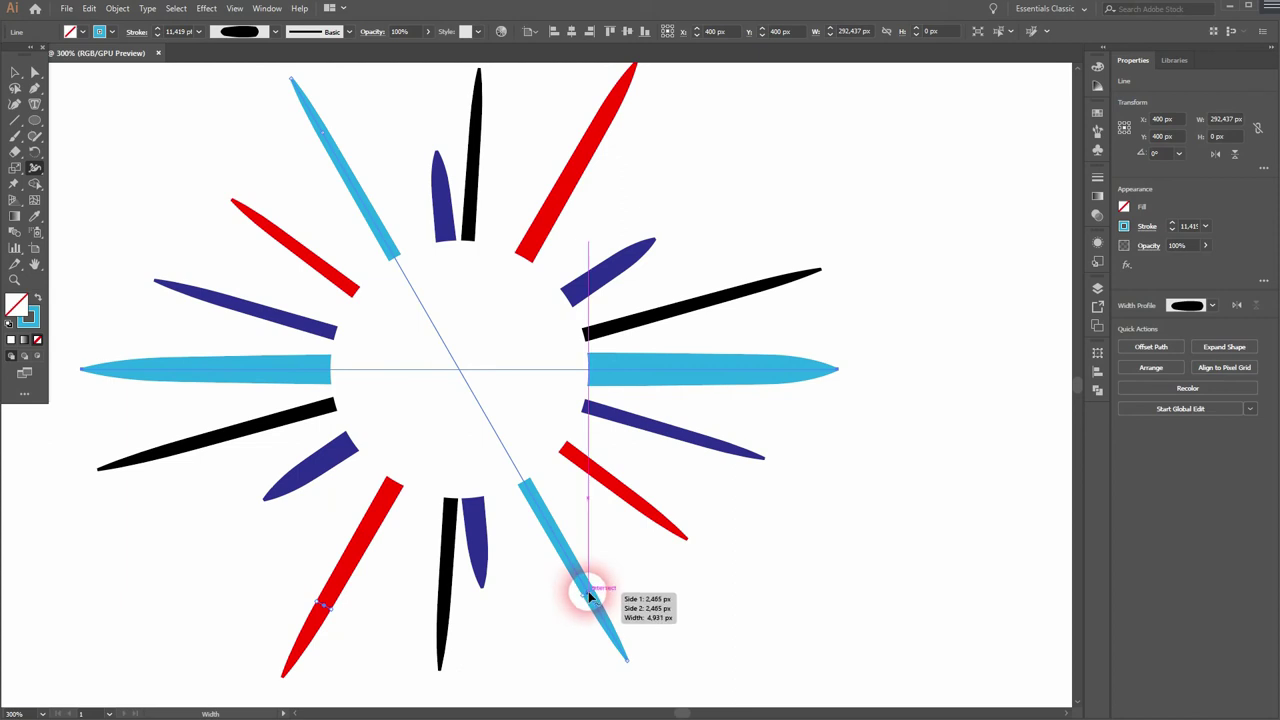
pyautogui.moveTo(591, 596); pyautogui.dragTo(593, 565)
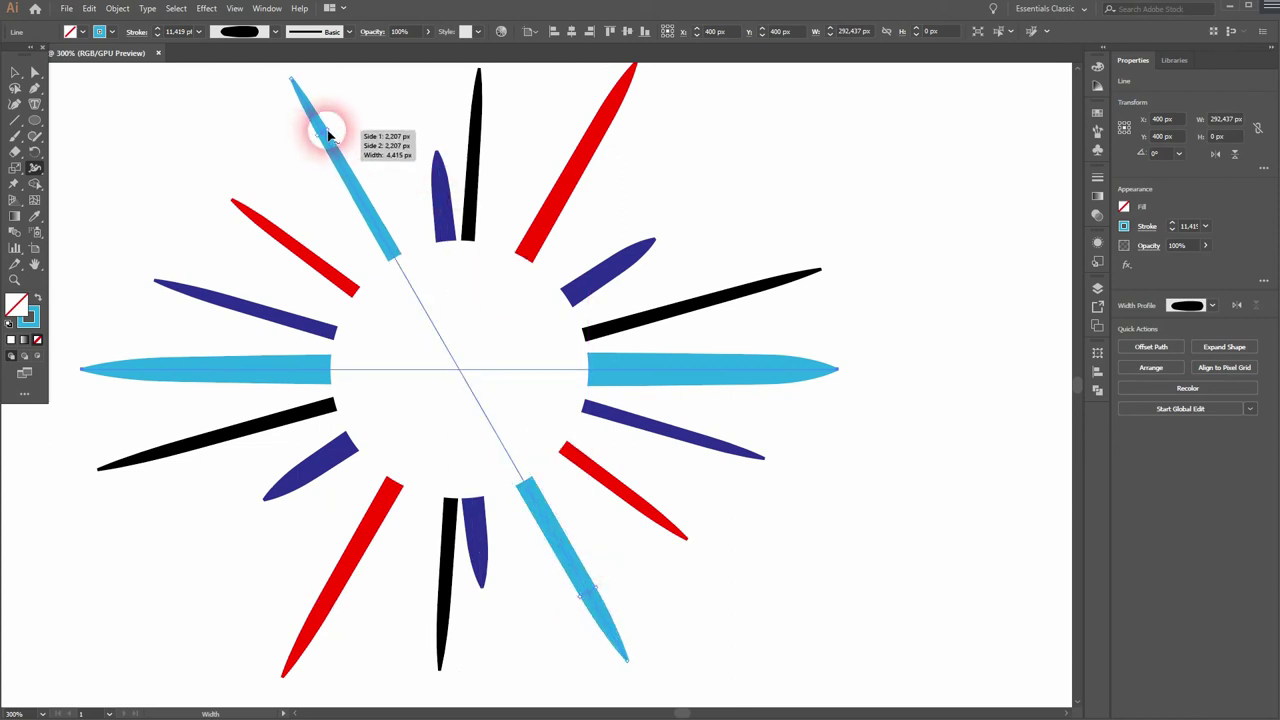
pyautogui.moveTo(328, 134); pyautogui.dragTo(331, 129)
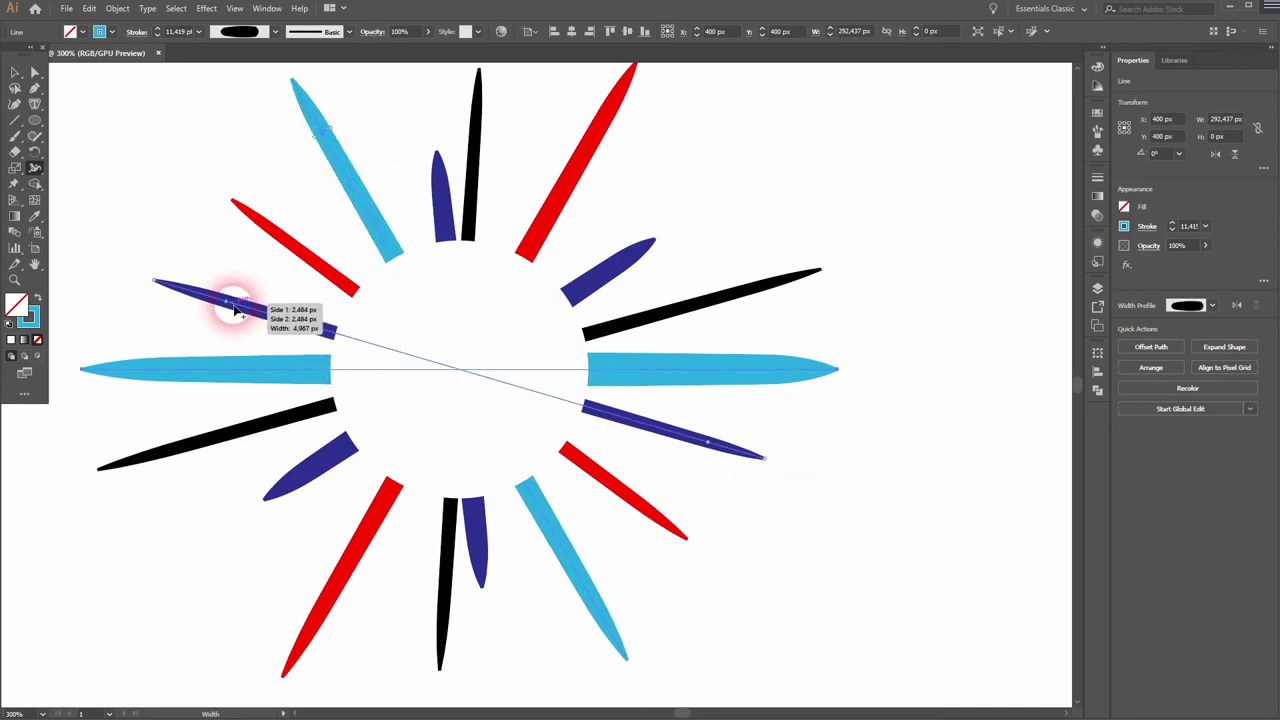
pyautogui.moveTo(226, 297); pyautogui.dragTo(228, 296)
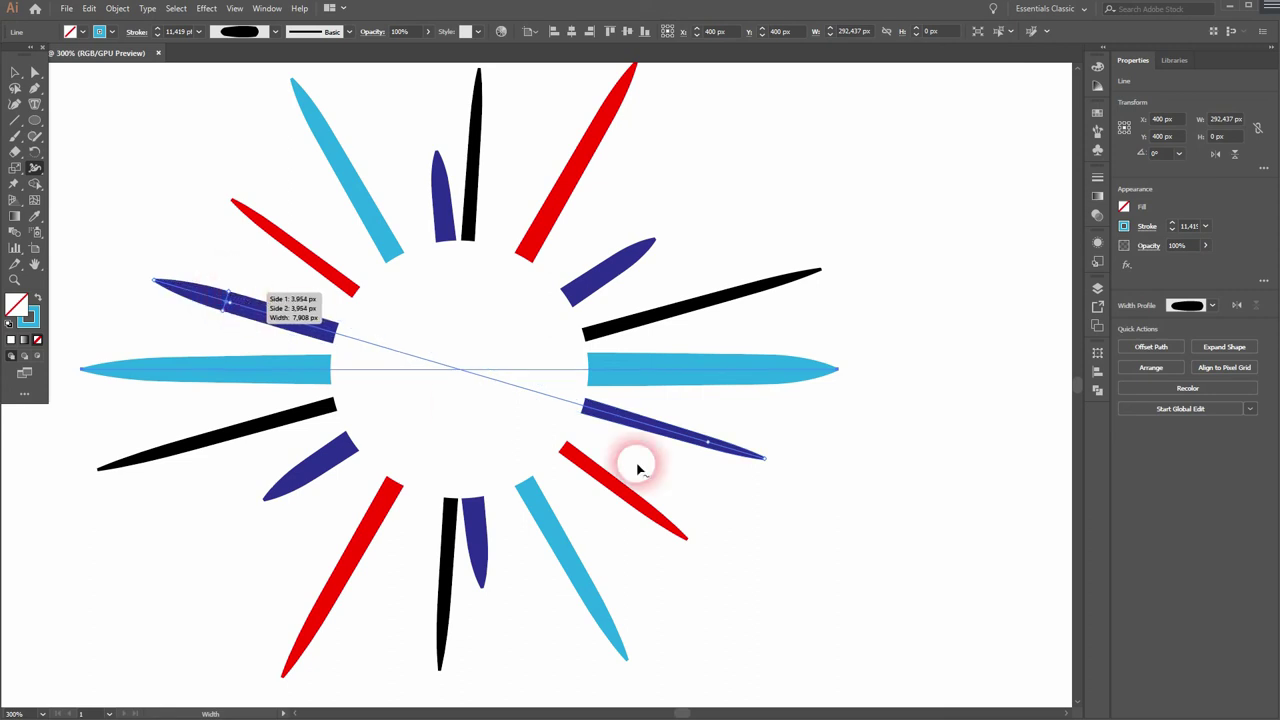
pyautogui.moveTo(714, 443); pyautogui.dragTo(711, 443)
# Fit the artboard in the window and reselect the horizontal light-blue ray pair.
pyautogui.hotkey('ctrl', '0')
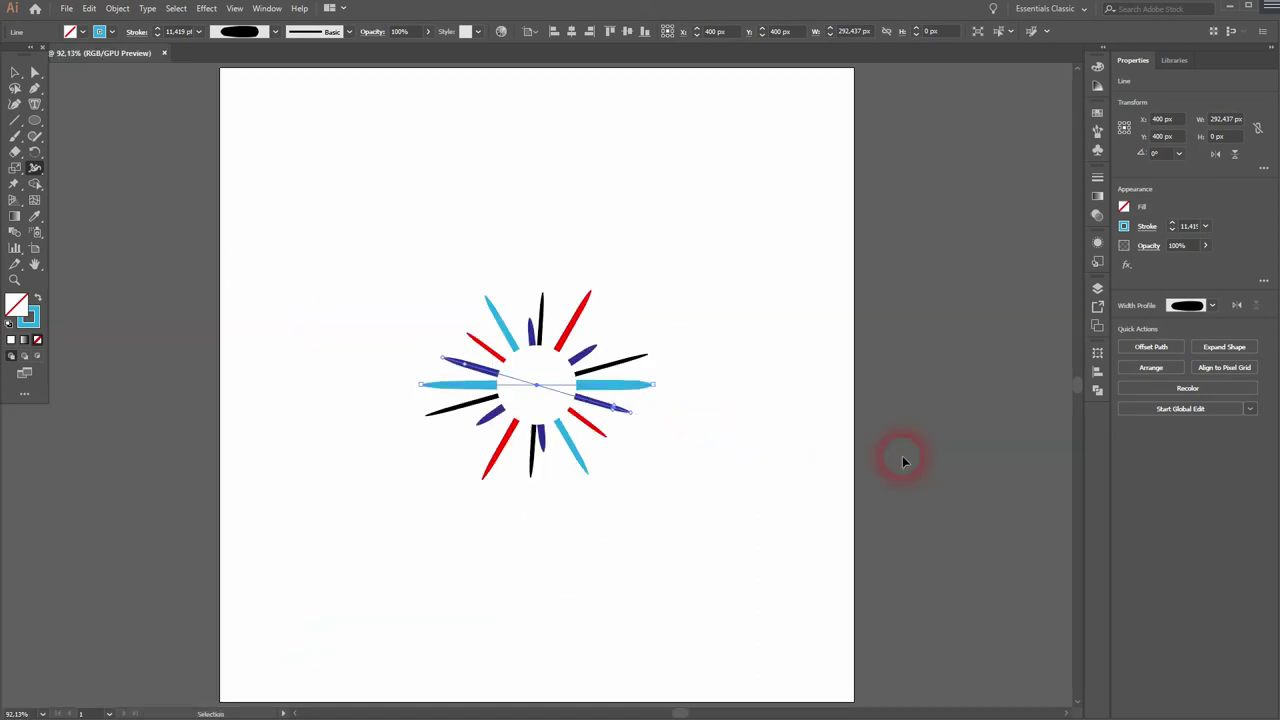
pyautogui.press('v')
pyautogui.click(712, 527)
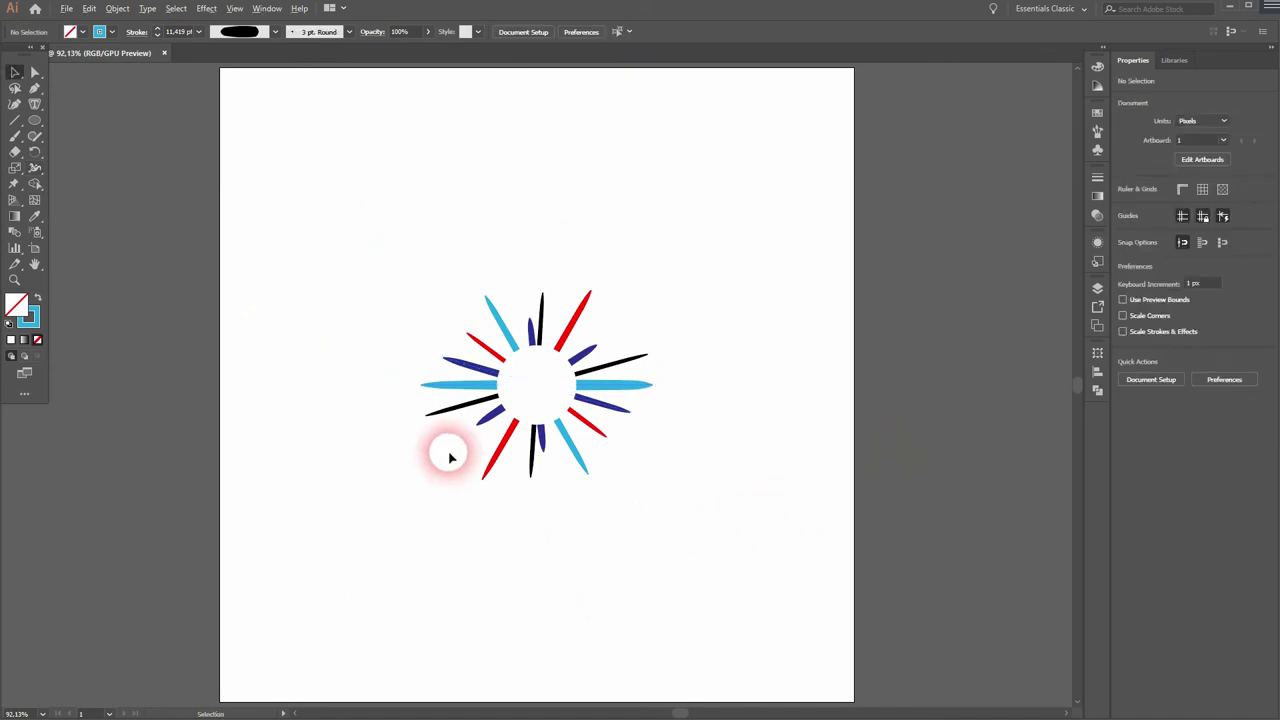
pyautogui.scroll(2, 449, 452)
pyautogui.scroll(2, 461, 459)
pyautogui.hscroll(2, 423, 523)
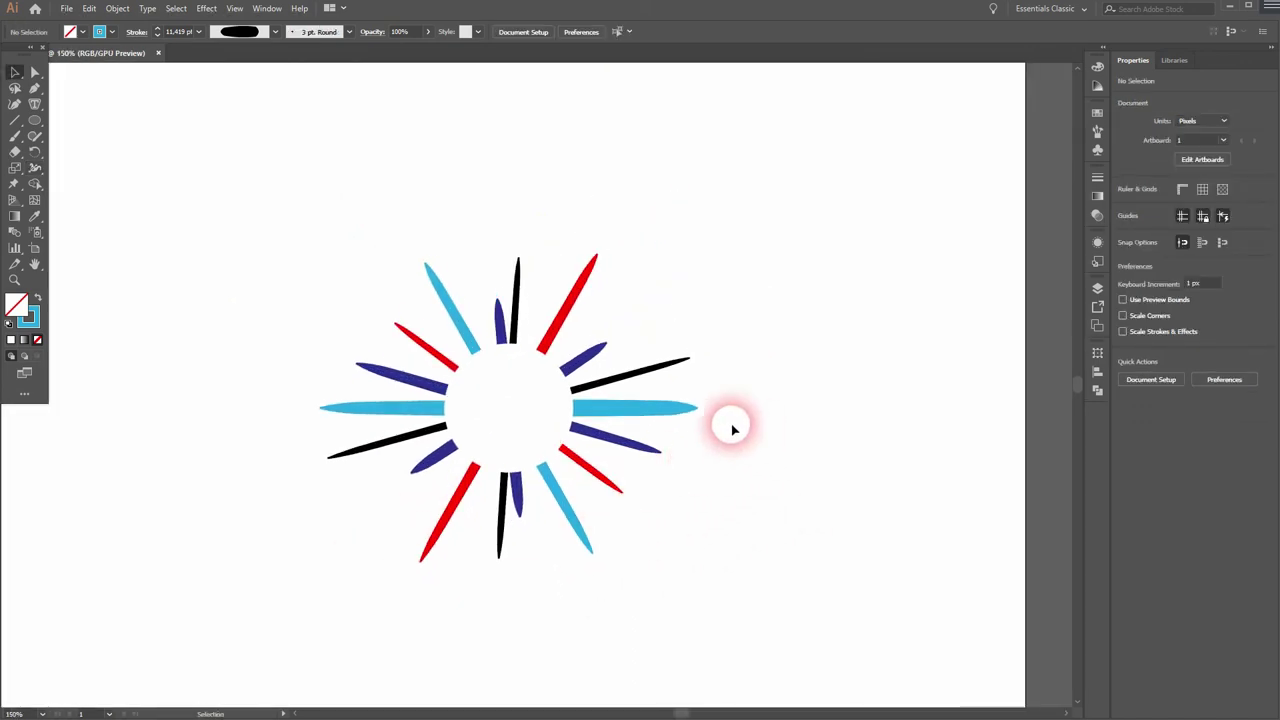
pyautogui.click(649, 411)
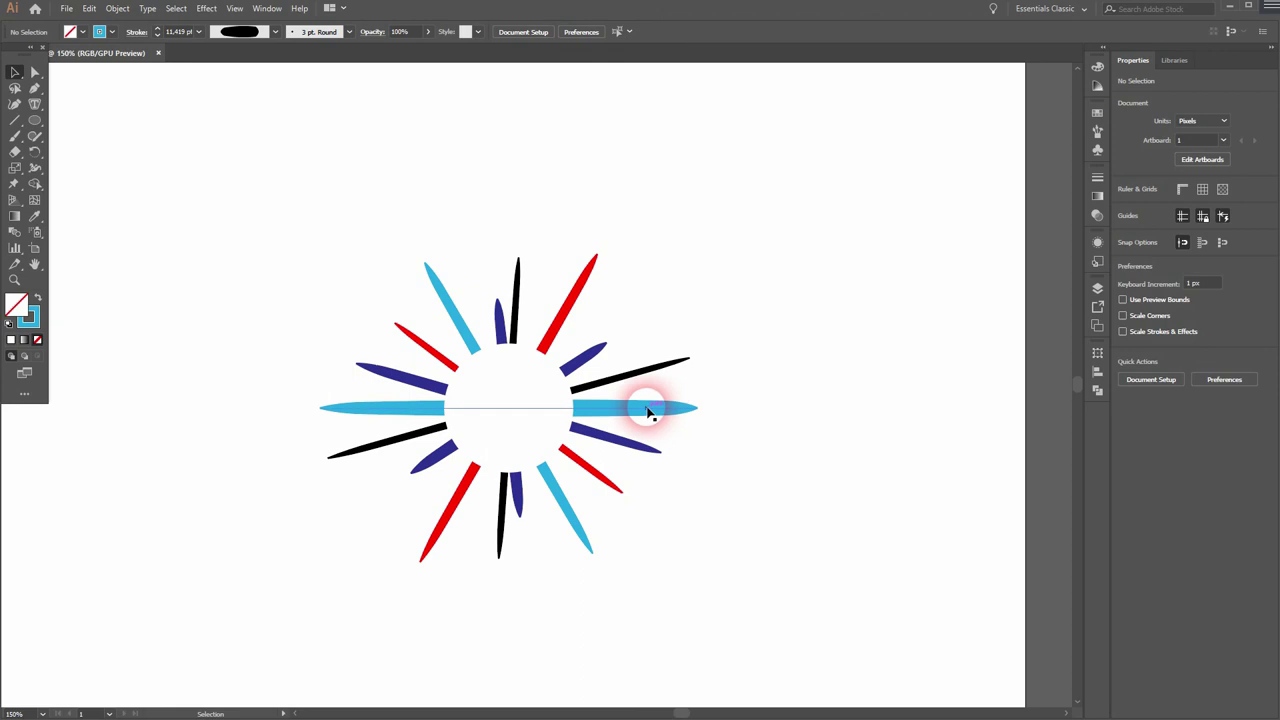
# Narrow both ends of the horizontal light-blue ray to sharp tips, 7.29 pt wide.
pyautogui.click(34, 170)
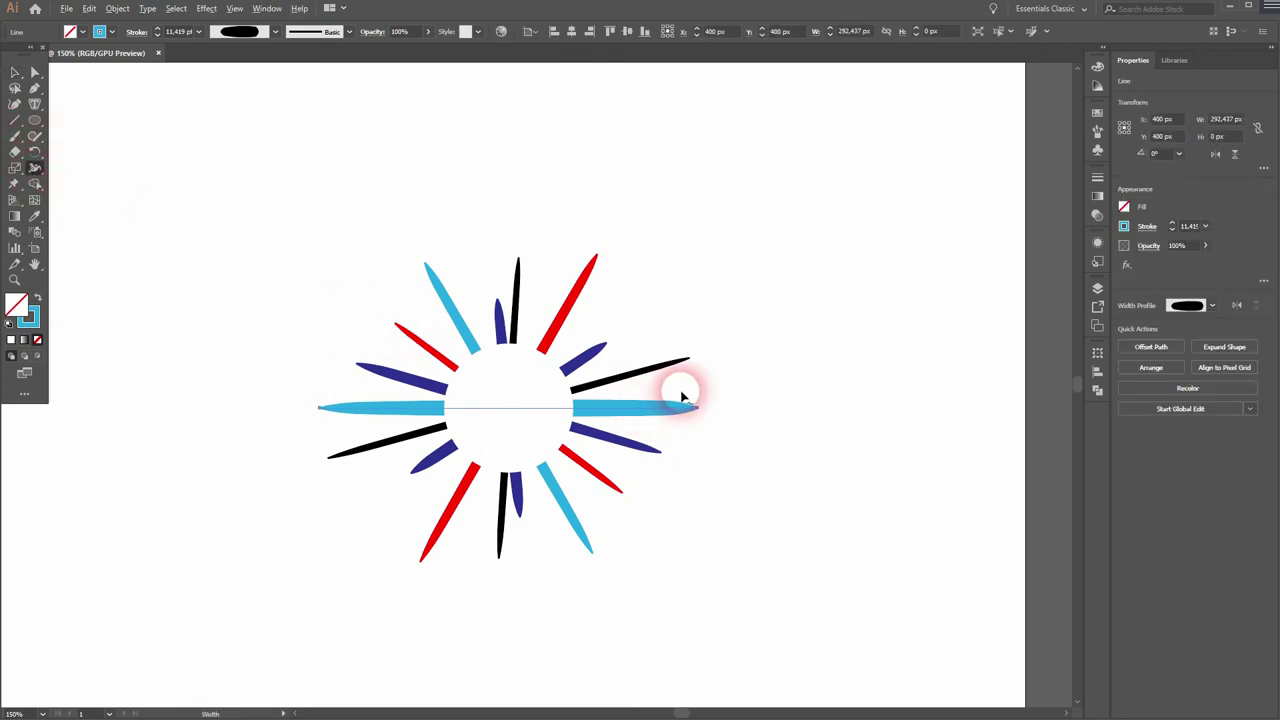
pyautogui.scroll(3, 686, 393)
pyautogui.moveTo(664, 397)
pyautogui.mouseDown()
pyautogui.moveTo(517, 480)
pyautogui.moveTo(737, 434)
pyautogui.mouseUp()
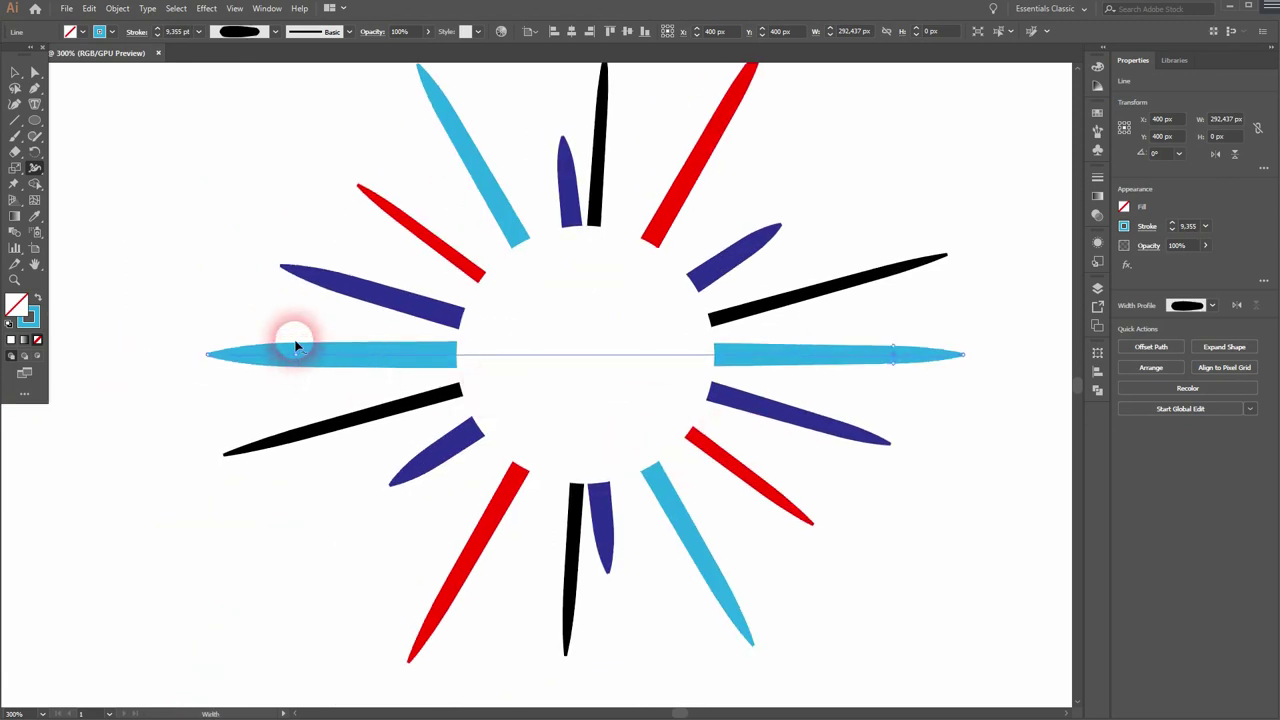
pyautogui.moveTo(300, 346); pyautogui.dragTo(294, 351)
pyautogui.press('v')
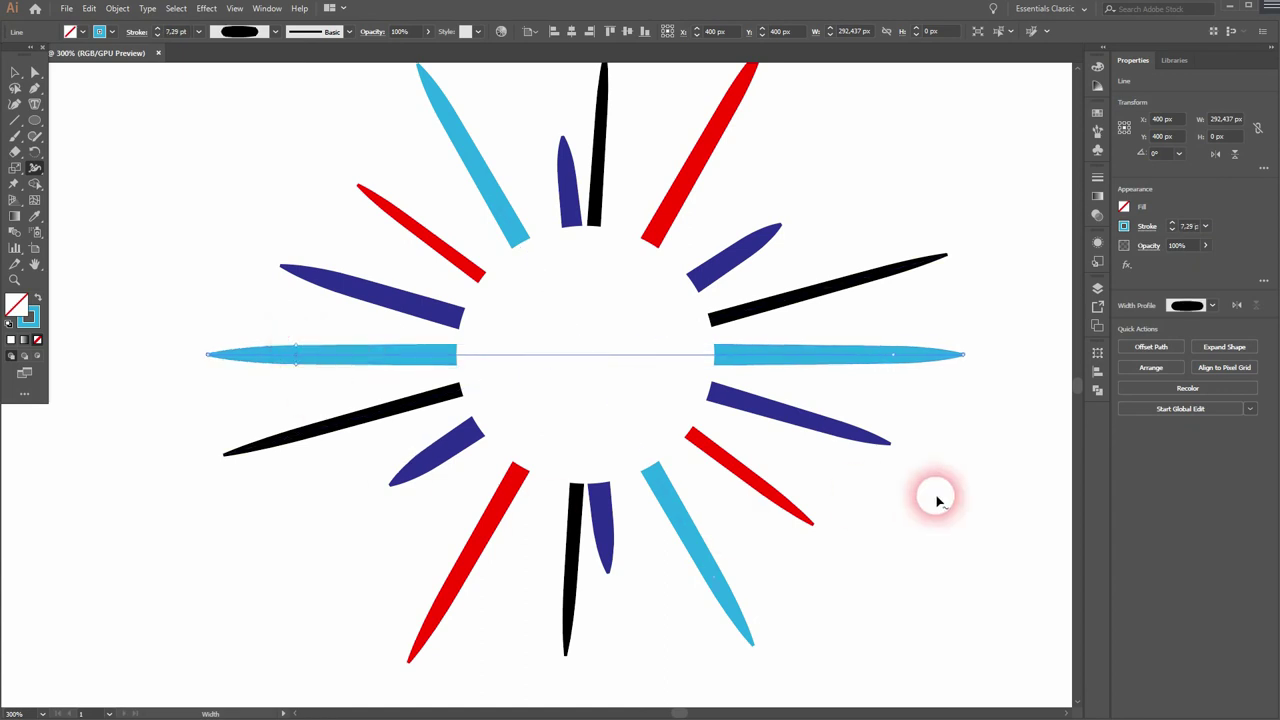
pyautogui.click(964, 530)
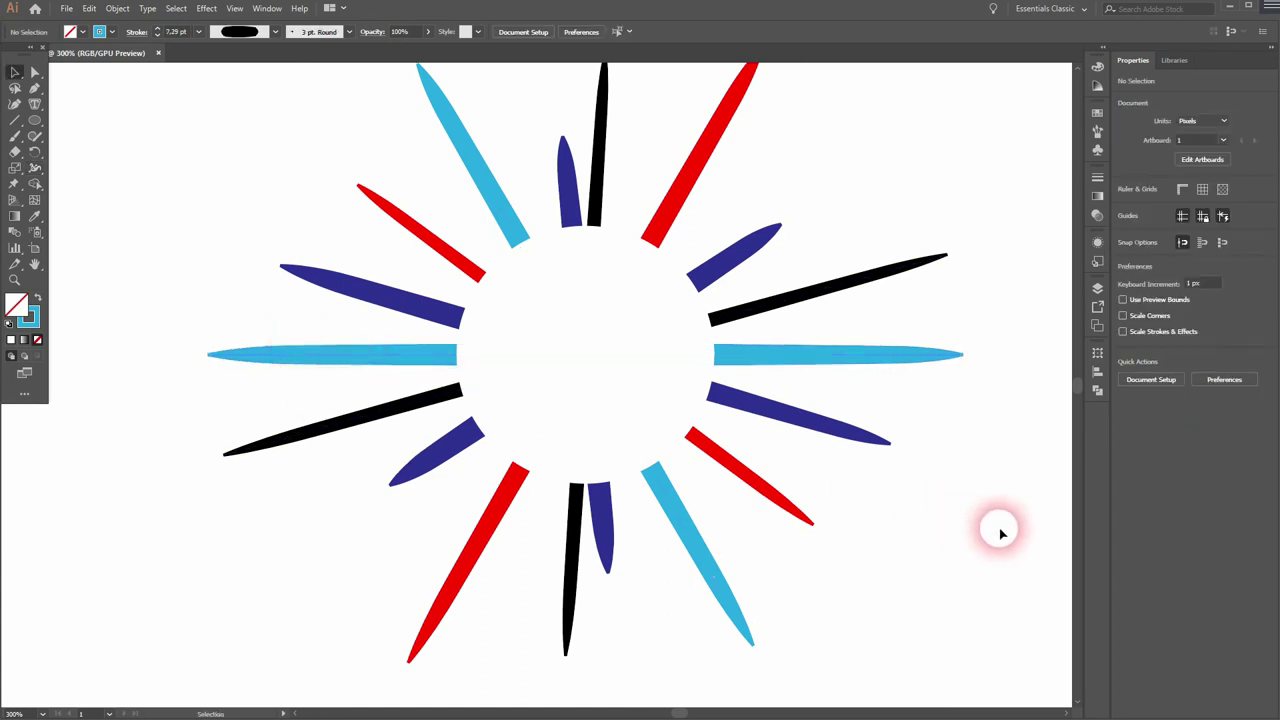
pyautogui.scroll(-1, 990, 529)
pyautogui.moveTo(1018, 531); pyautogui.dragTo(877, 518)
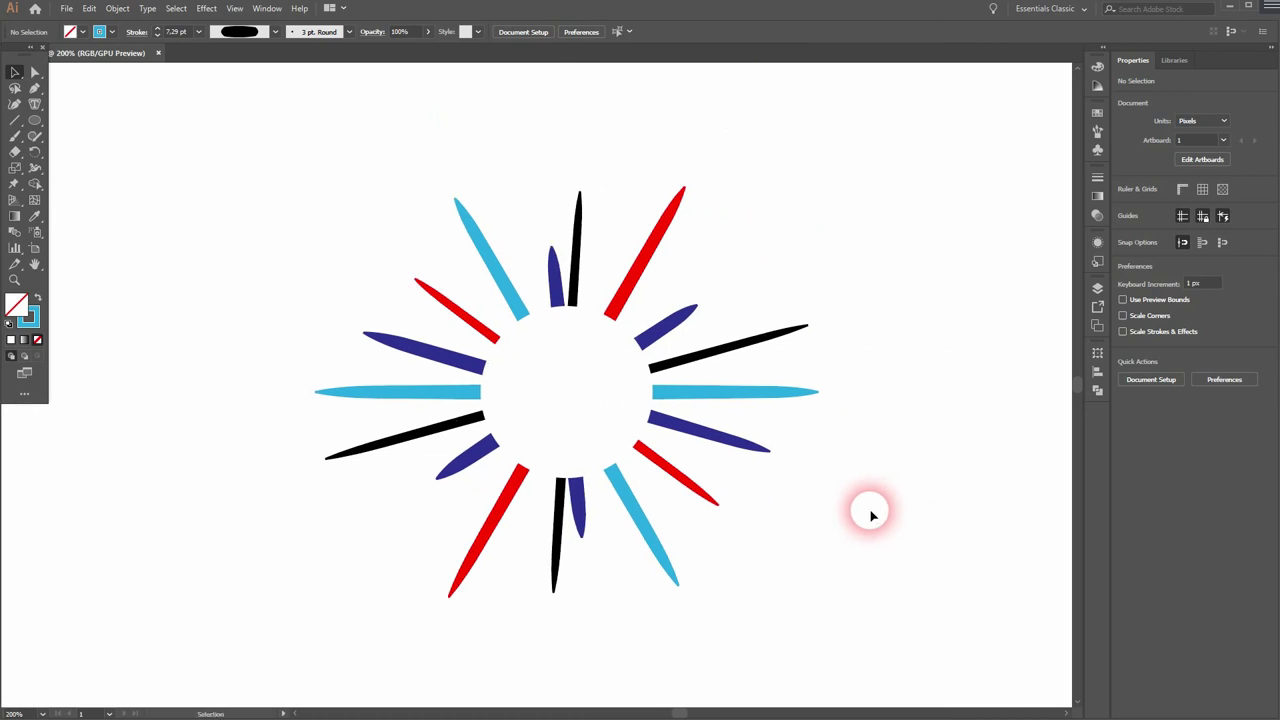